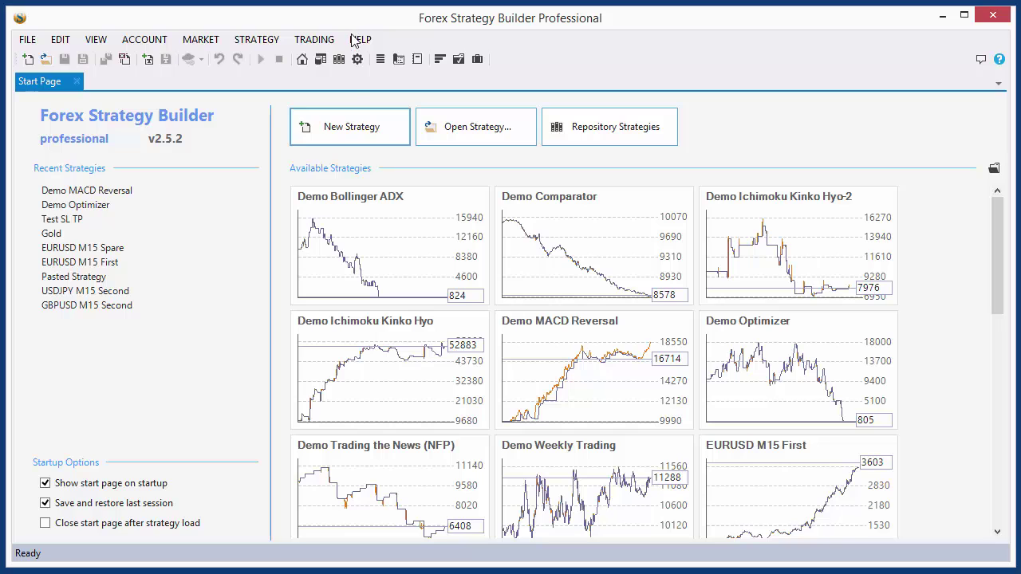
Start a New Strategy in the Editor on FSB Demo EURUSD D1 data
{"action": "left_click", "coordinate": [358, 137]}
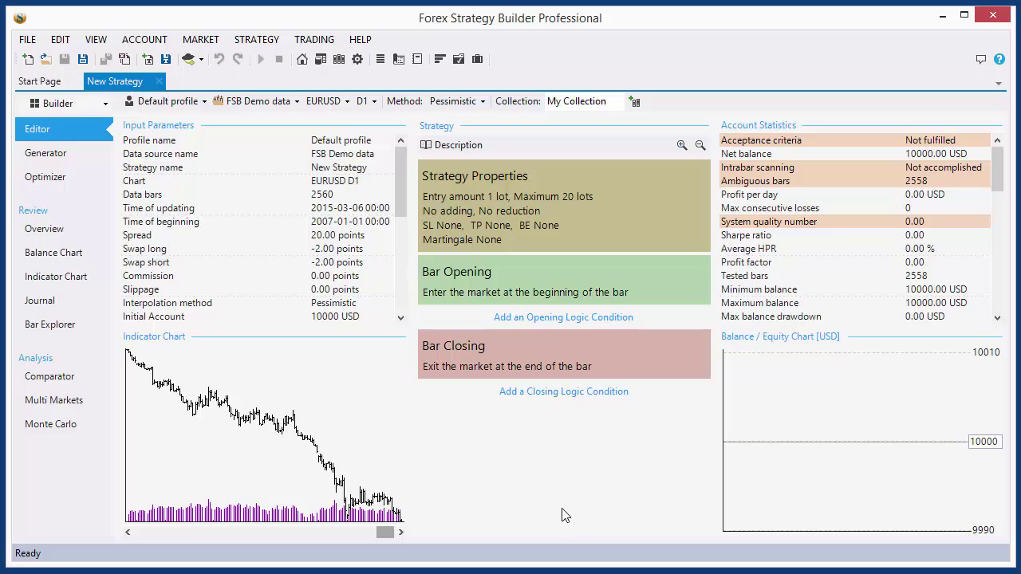
Check the blank strategy's description, then load Demo MACD Reversal.xml from the strategies folder
{"action": "left_click", "coordinate": [458, 145]}
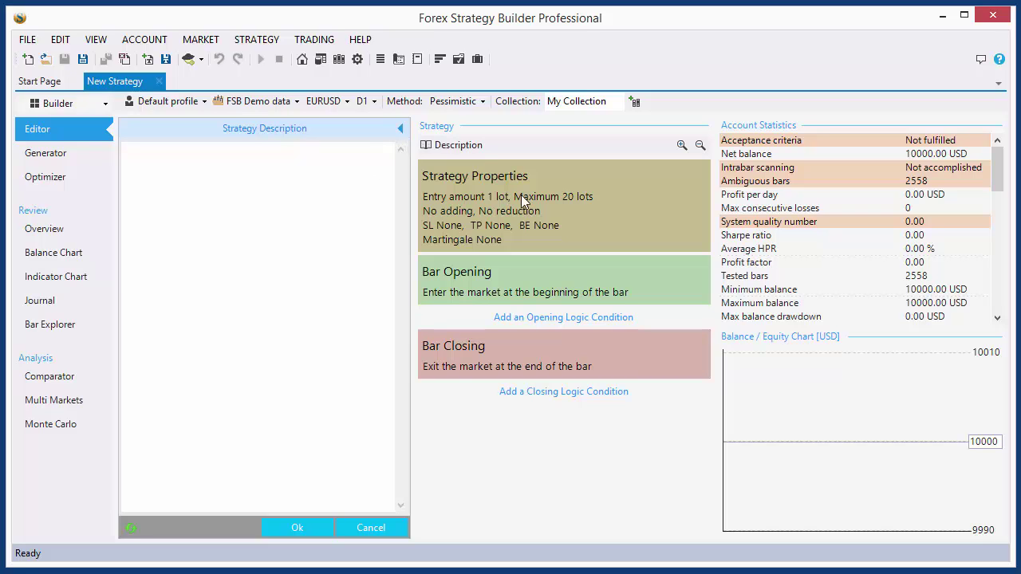
{"action": "left_click", "coordinate": [402, 132]}
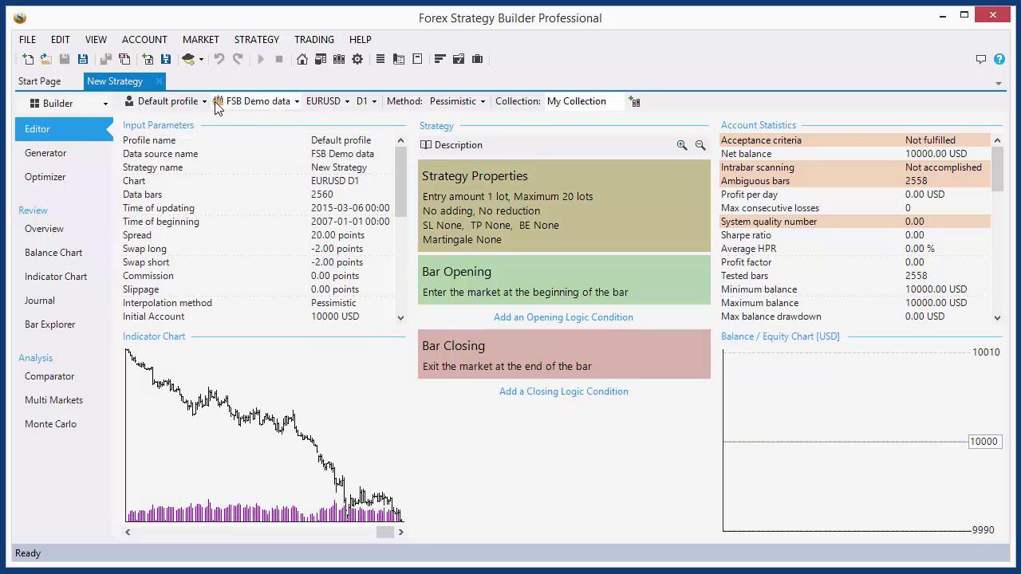
{"action": "left_click", "coordinate": [47, 61]}
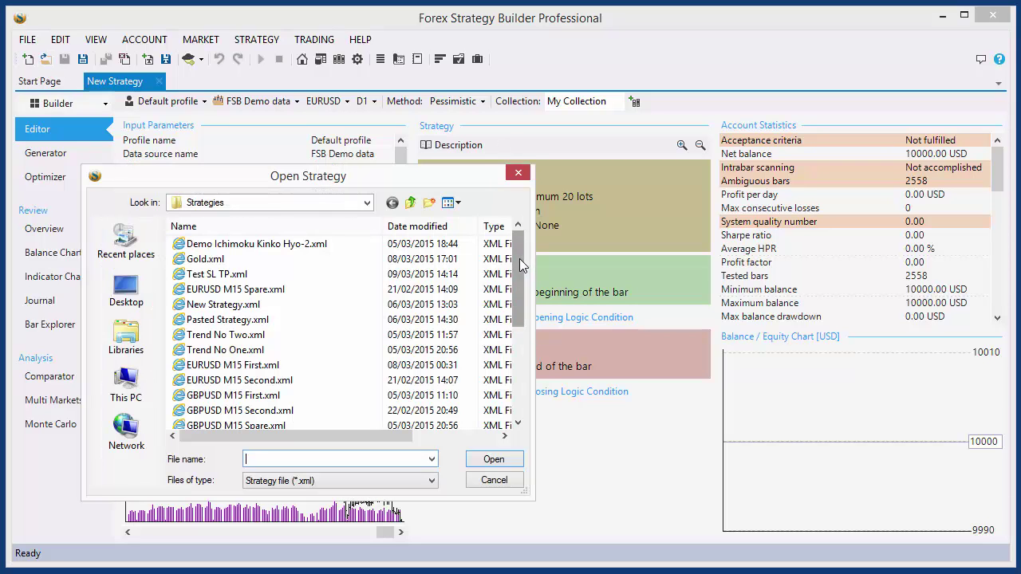
{"action": "left_click_drag", "start_coordinate": [519, 258], "coordinate": [519, 346]}
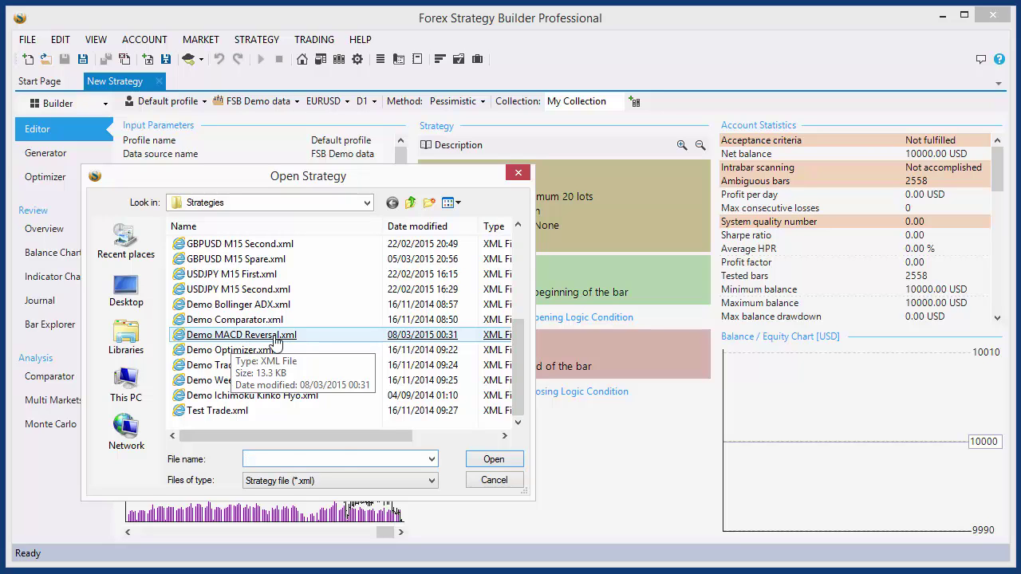
{"action": "double_click", "coordinate": [241, 335]}
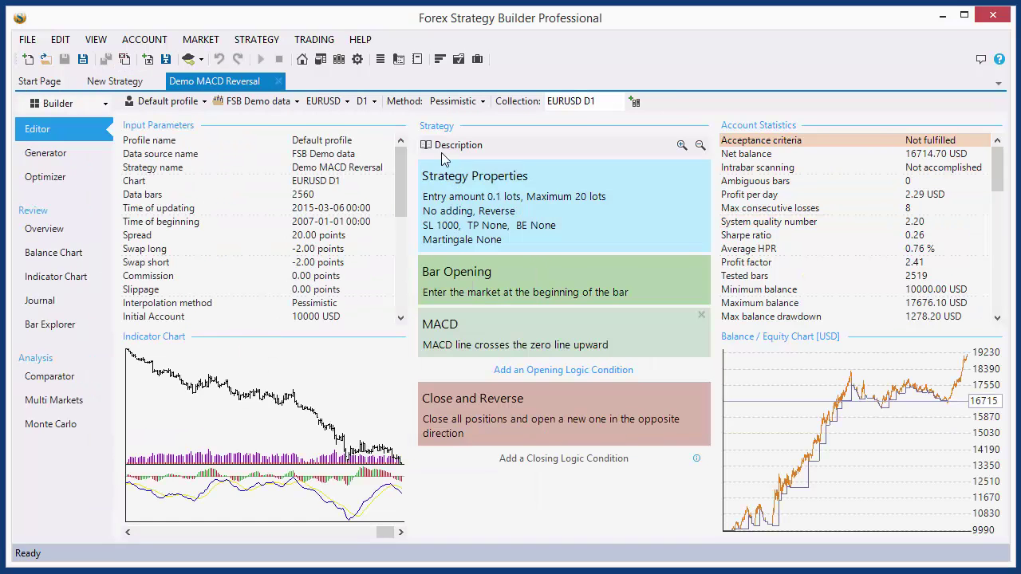
{"action": "left_click", "coordinate": [447, 146]}
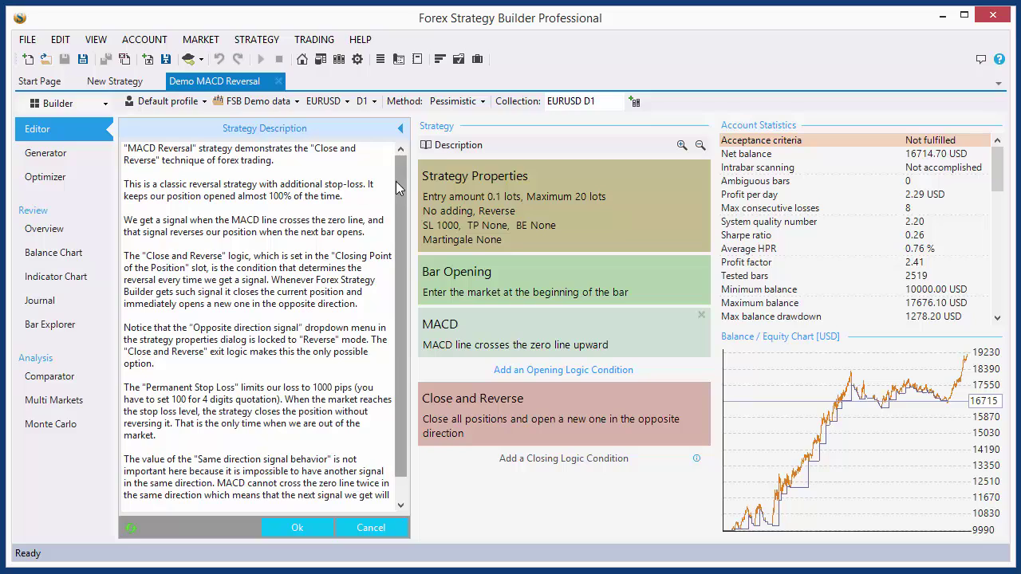
{"action": "scroll", "coordinate": [343, 319], "scroll_direction": "down", "scroll_amount": 2}
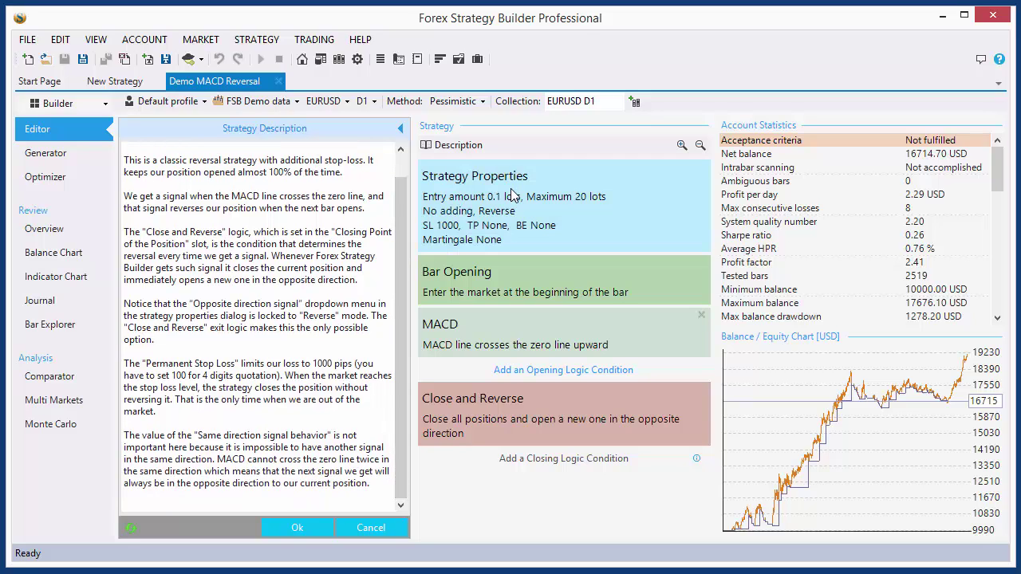
{"action": "left_click_drag", "start_coordinate": [399, 224], "coordinate": [408, 159]}
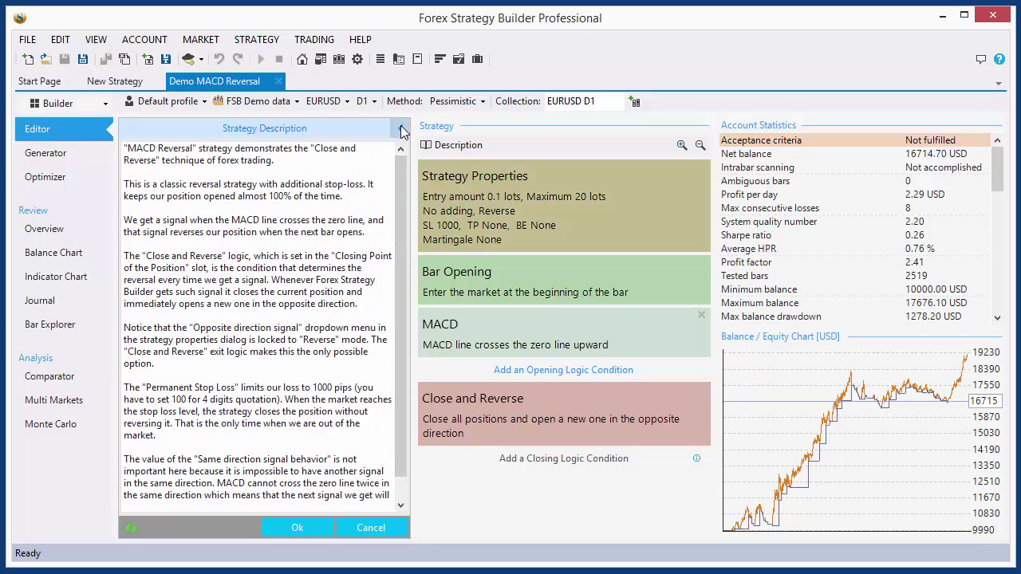
{"action": "left_click", "coordinate": [400, 128]}
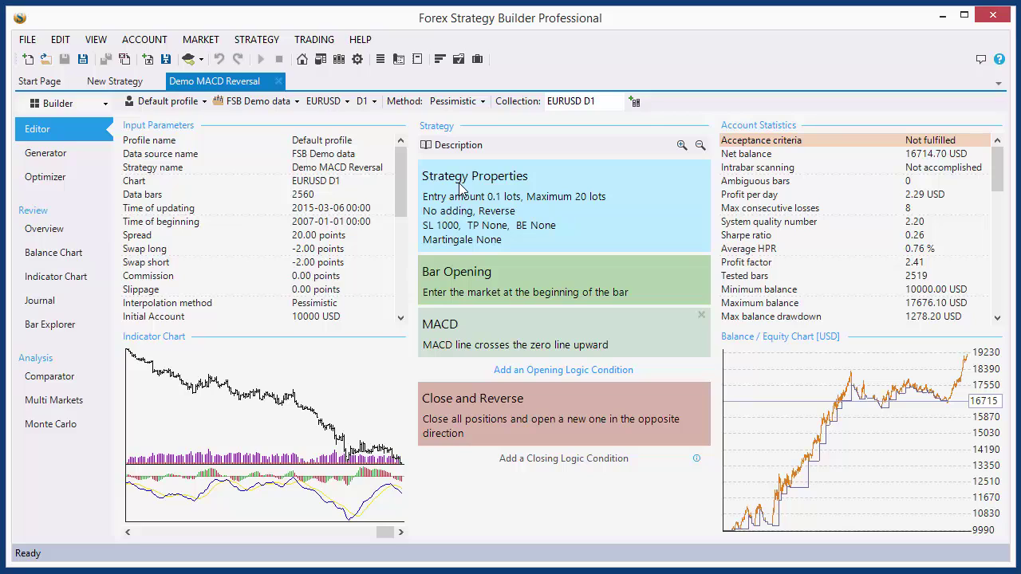
{"action": "mouse_move", "coordinate": [489, 185]}
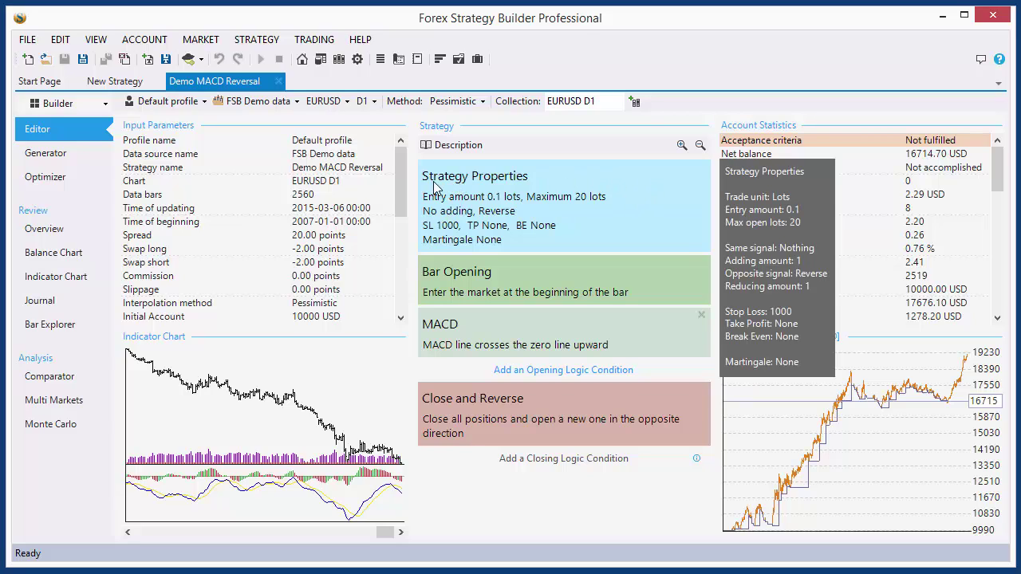
{"action": "left_click", "coordinate": [529, 202]}
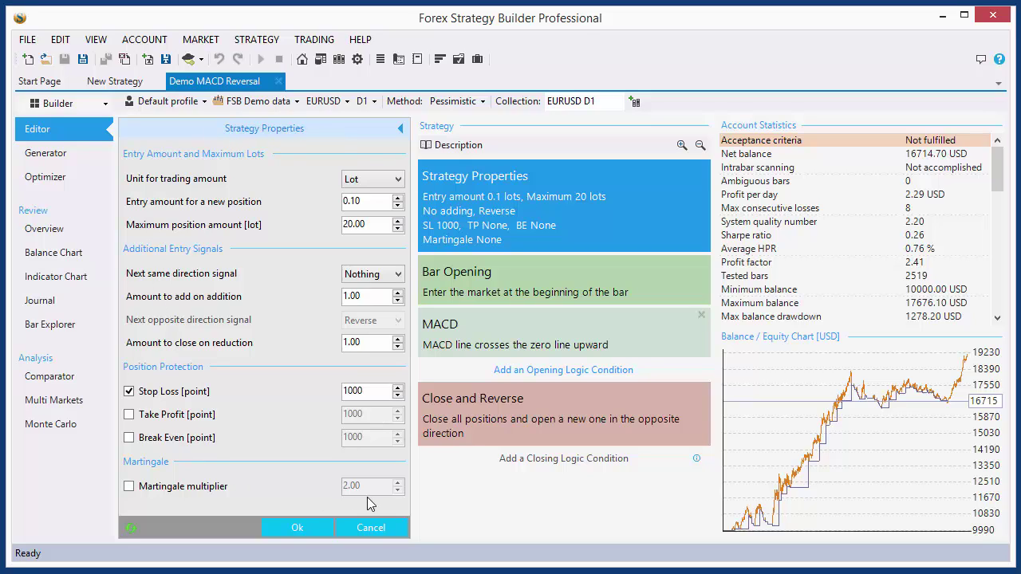
{"action": "left_click", "coordinate": [375, 527]}
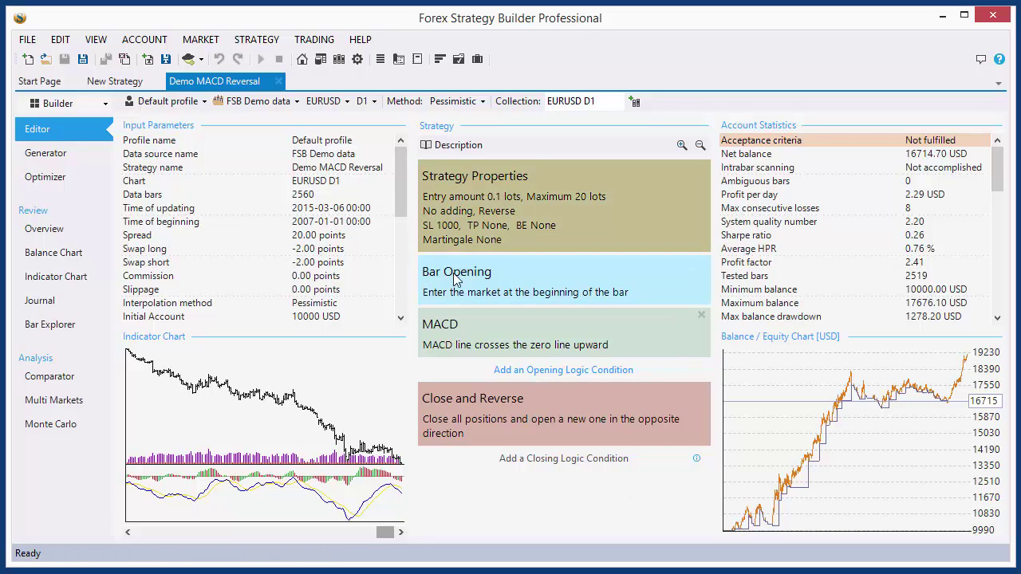
{"action": "mouse_move", "coordinate": [519, 289]}
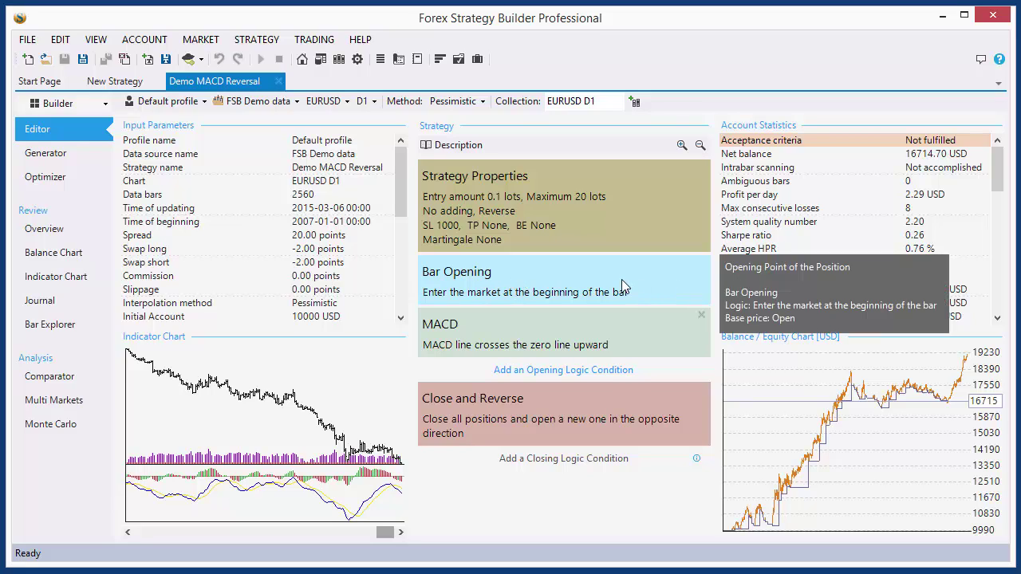
{"action": "left_click", "coordinate": [506, 289]}
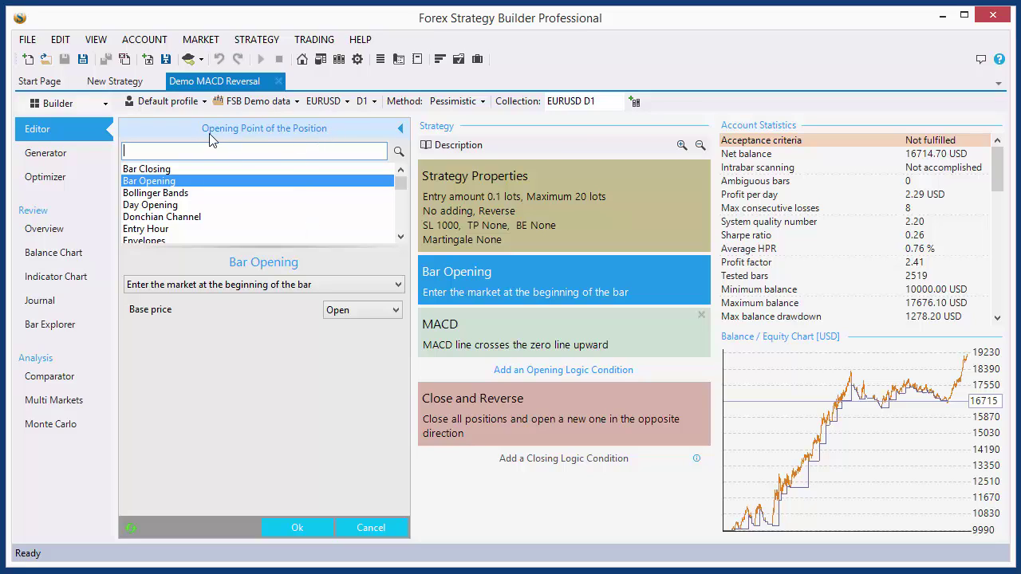
{"action": "left_click", "coordinate": [401, 131]}
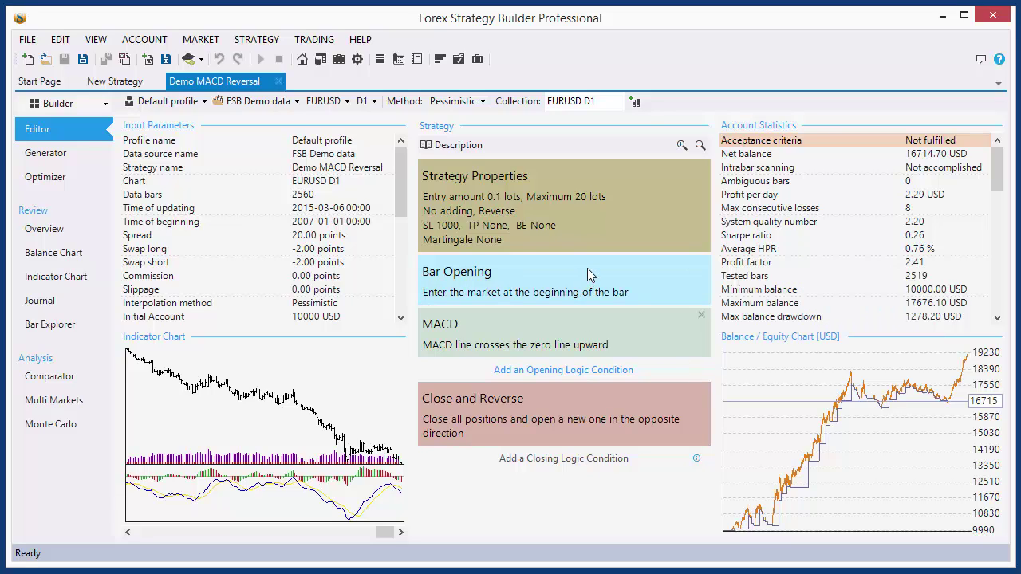
{"action": "mouse_move", "coordinate": [588, 275]}
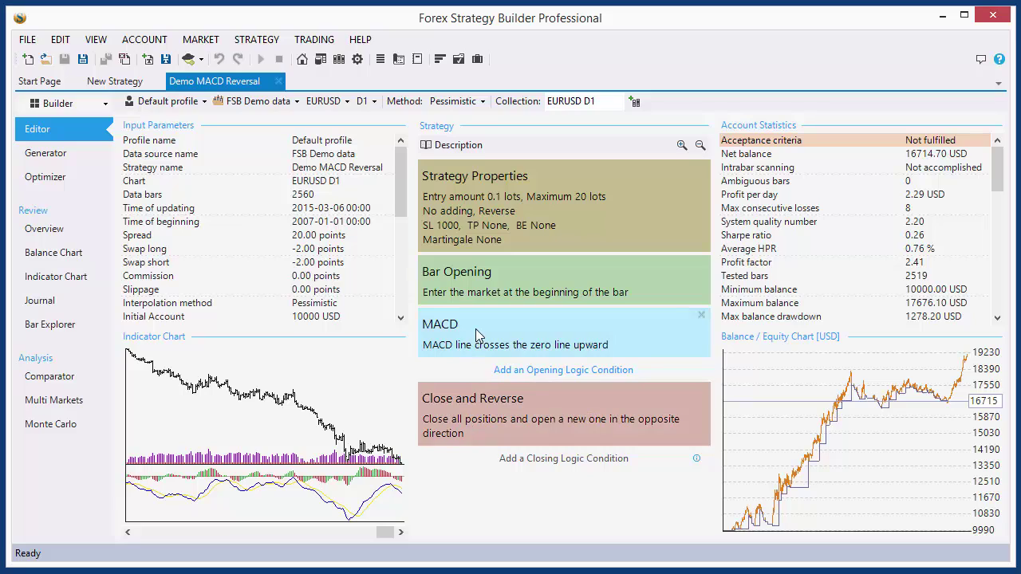
{"action": "mouse_move", "coordinate": [570, 331]}
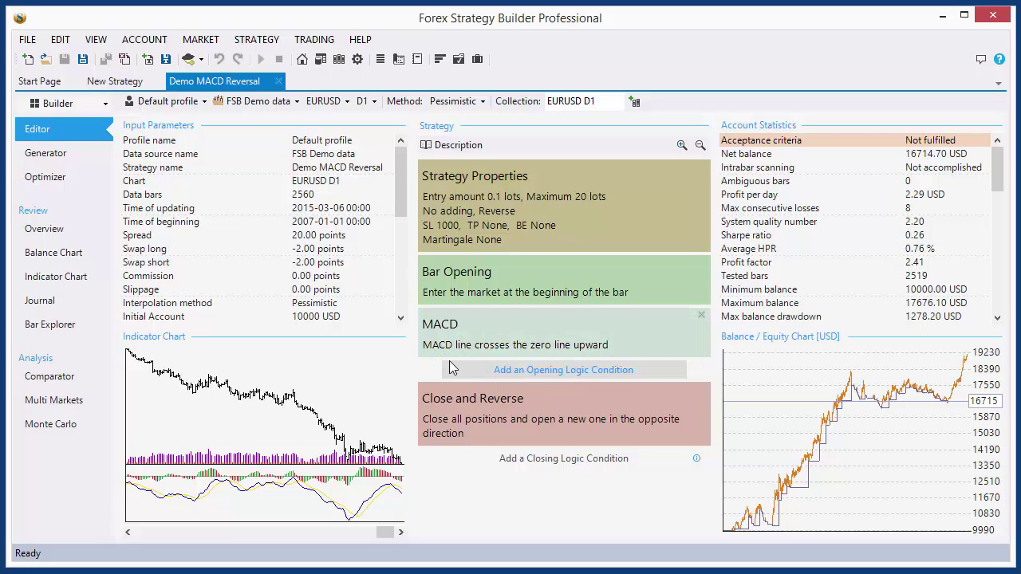
{"action": "left_click", "coordinate": [115, 83]}
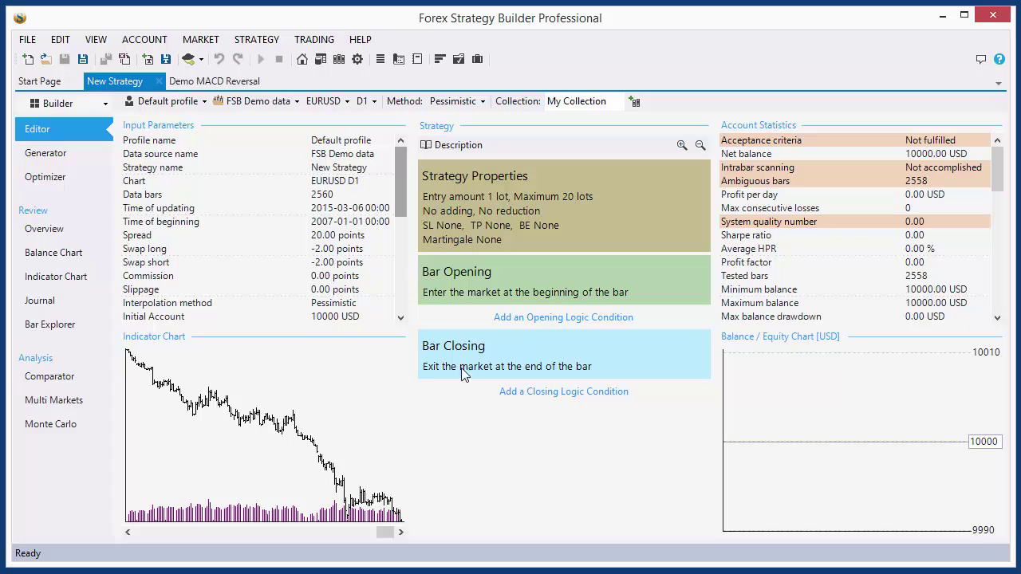
{"action": "left_click", "coordinate": [479, 350]}
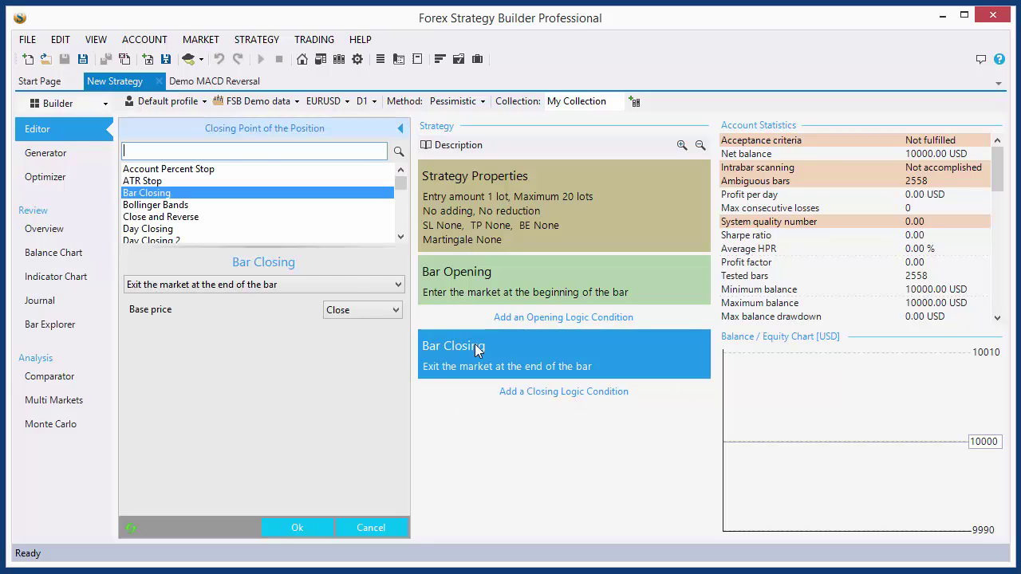
{"action": "left_click", "coordinate": [402, 128]}
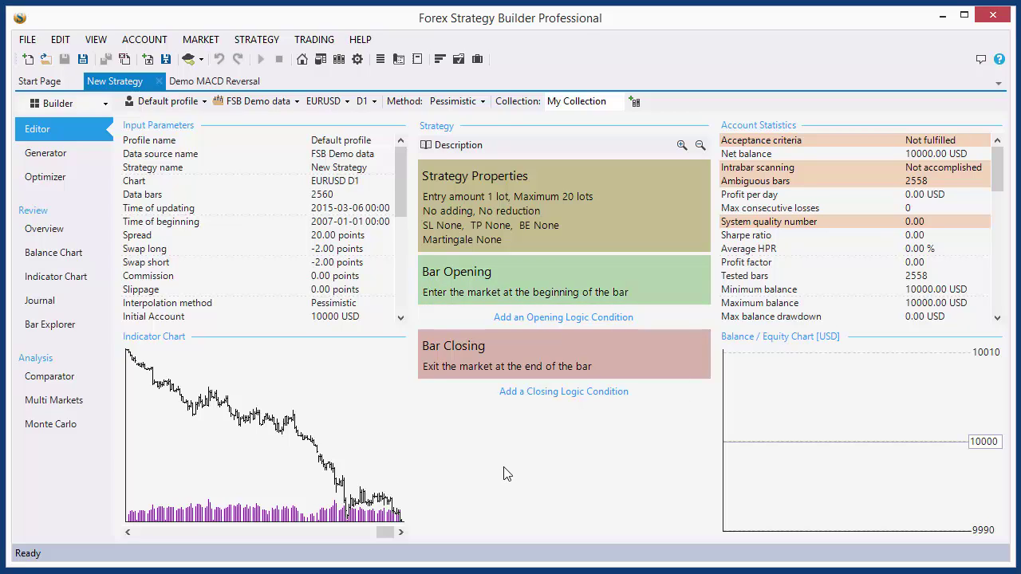
{"action": "left_click", "coordinate": [224, 83]}
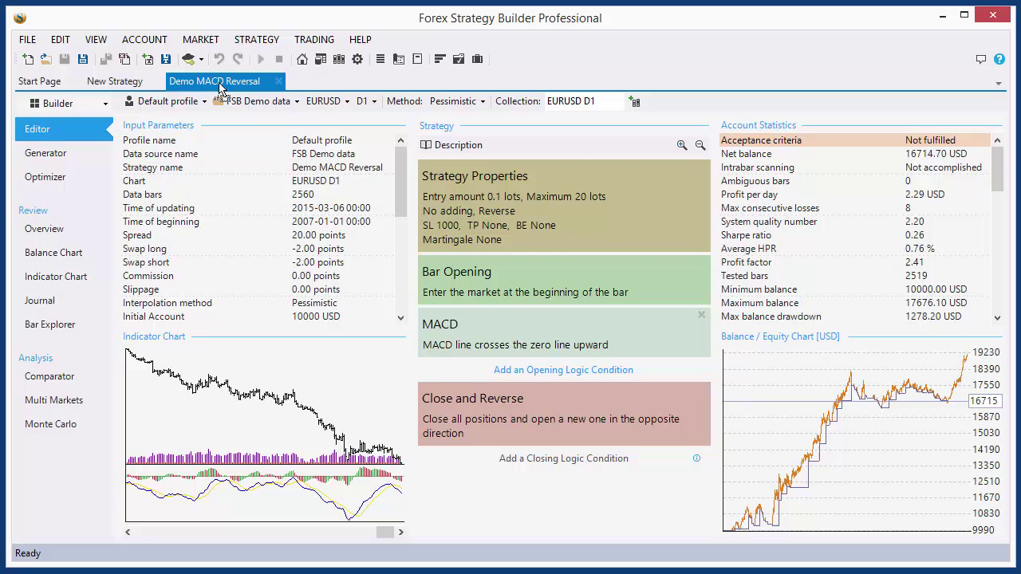
{"action": "left_click", "coordinate": [112, 83]}
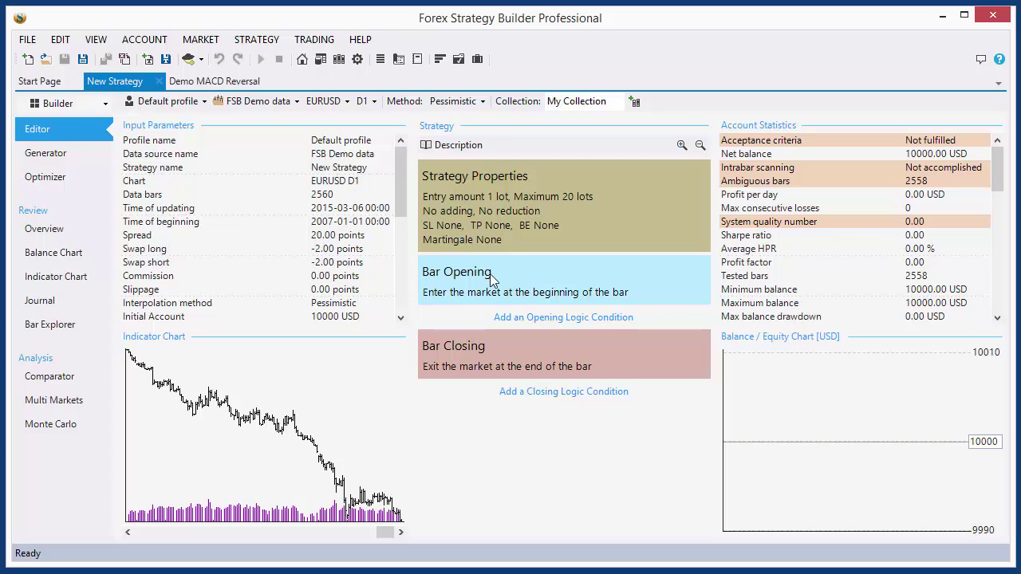
{"action": "mouse_move", "coordinate": [492, 272]}
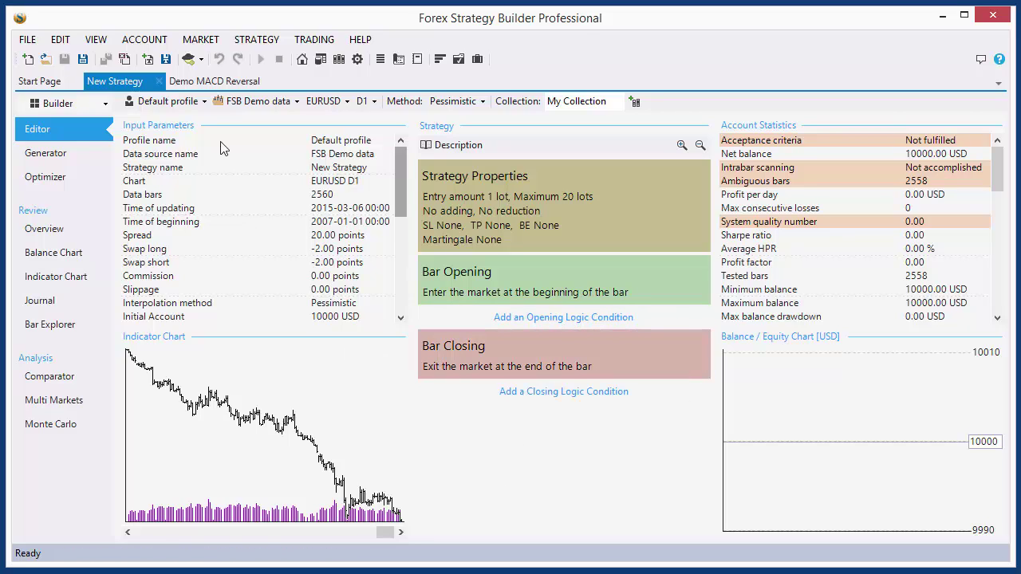
In Demo MACD Reversal, set the Closing Point to Bar Closing
{"action": "left_click", "coordinate": [213, 83]}
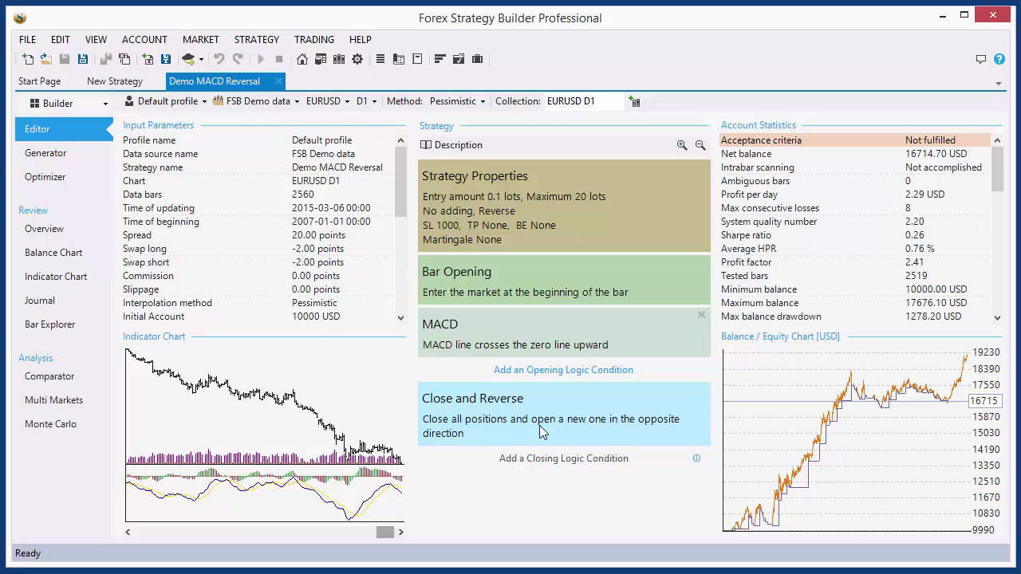
{"action": "left_click", "coordinate": [481, 432]}
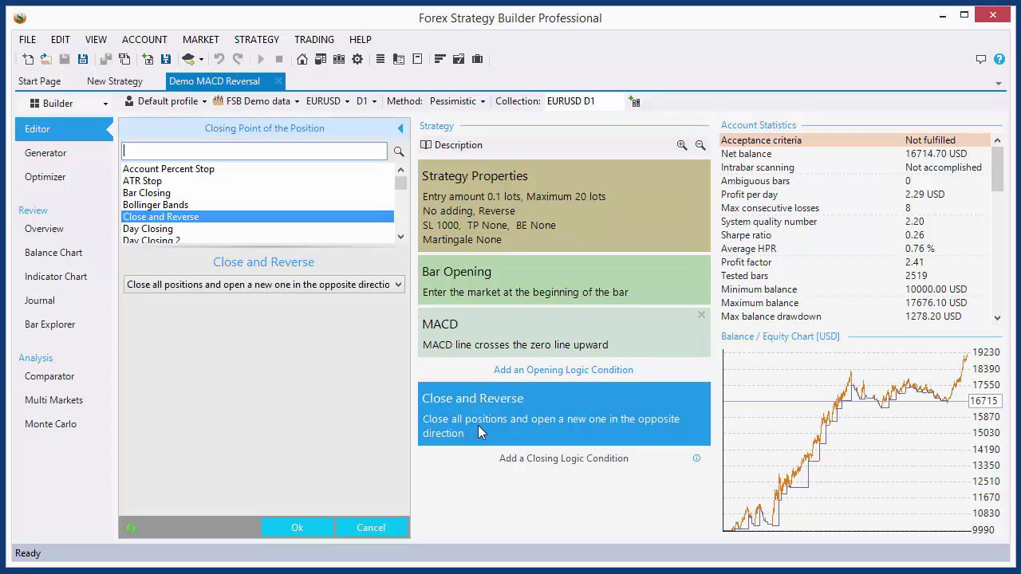
{"action": "left_click", "coordinate": [165, 193]}
{"action": "left_click", "coordinate": [299, 527]}
Add a MACD closing logic condition: MACD line crosses the zero line downward
{"action": "left_click", "coordinate": [538, 444]}
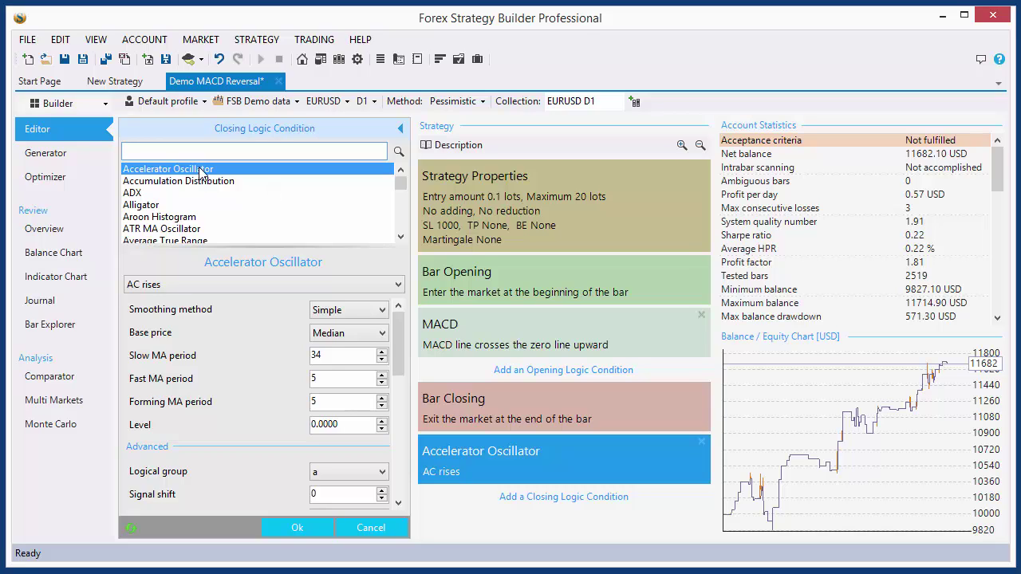
{"action": "type", "text": "macd"}
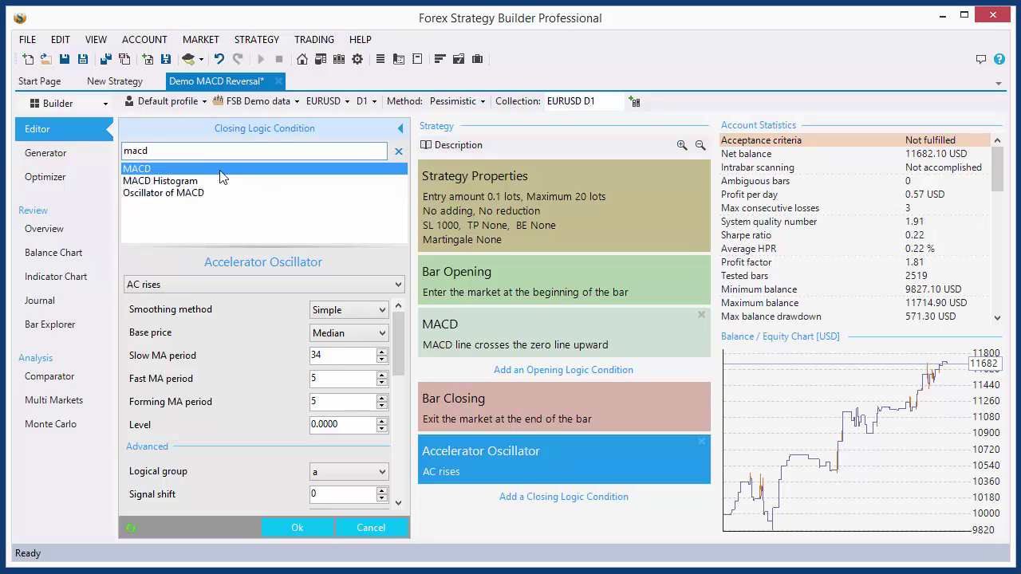
{"action": "left_click", "coordinate": [209, 170]}
{"action": "left_click", "coordinate": [211, 287]}
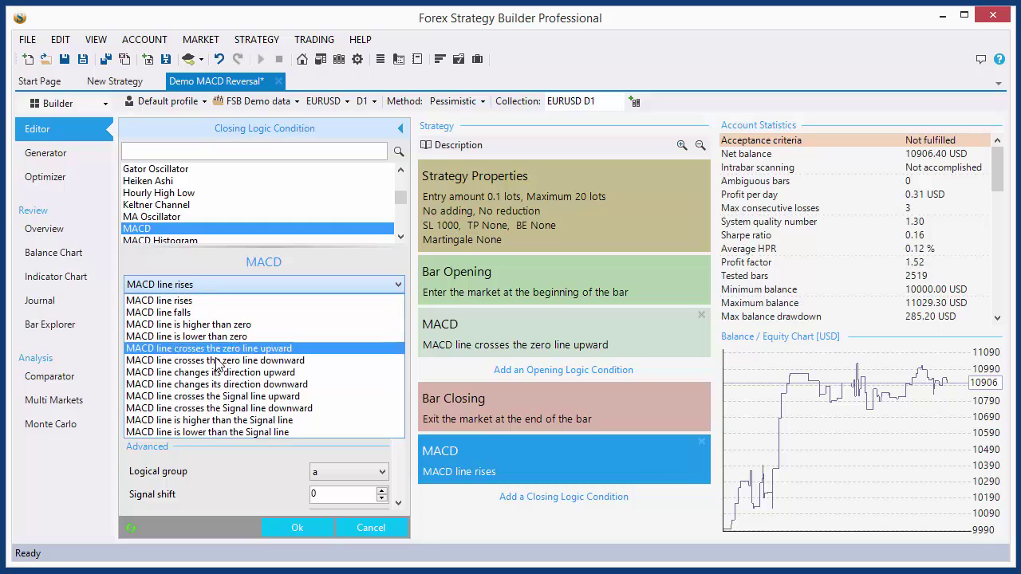
{"action": "left_click", "coordinate": [296, 362]}
{"action": "left_click", "coordinate": [297, 527]}
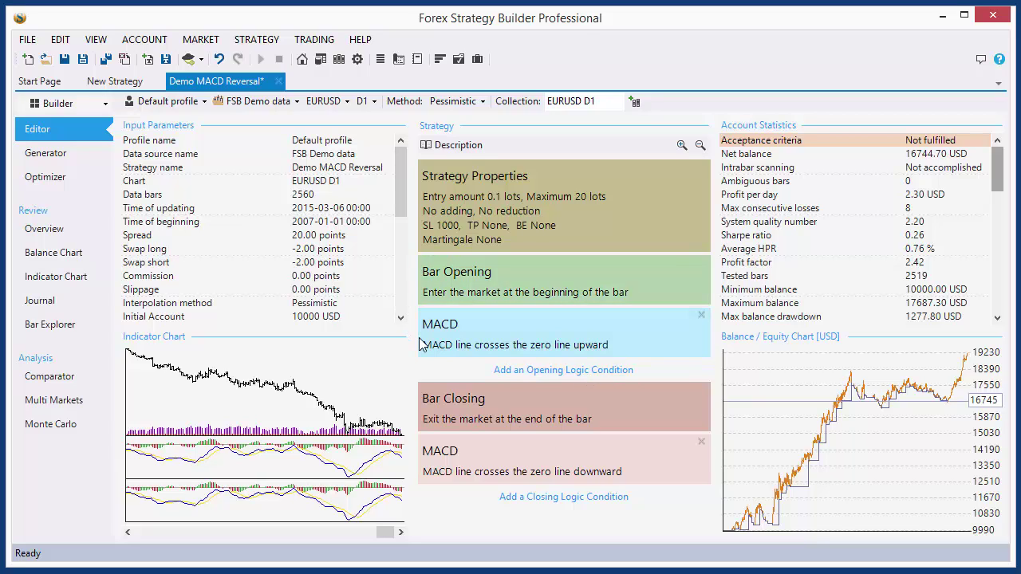
{"action": "mouse_move", "coordinate": [422, 343]}
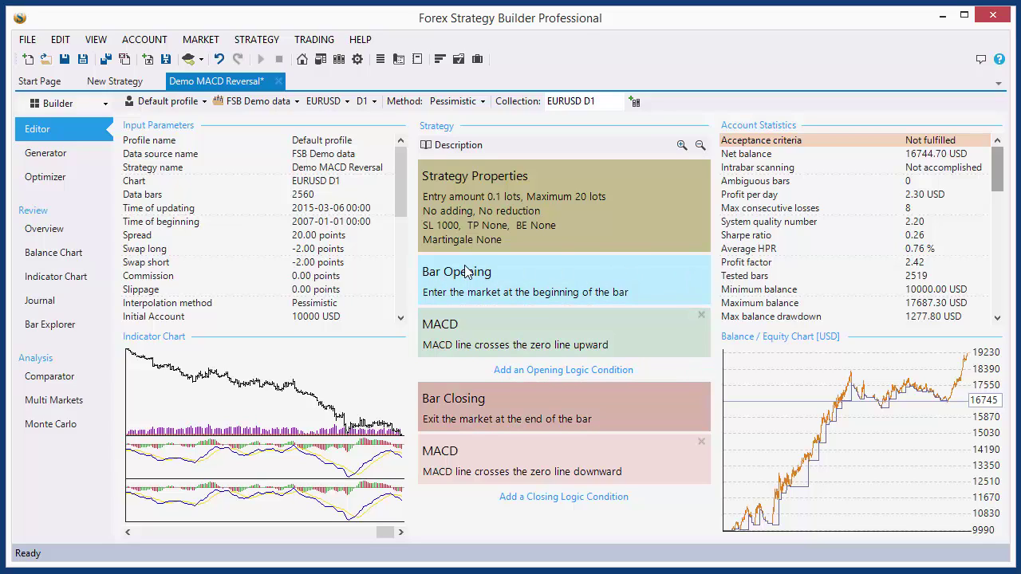
{"action": "mouse_move", "coordinate": [467, 272]}
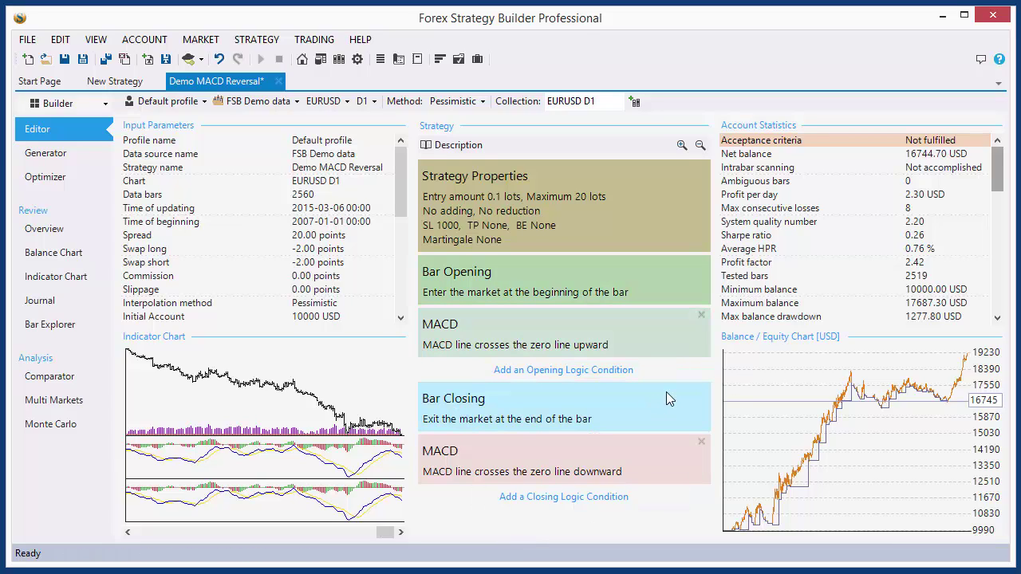
{"action": "mouse_move", "coordinate": [666, 391]}
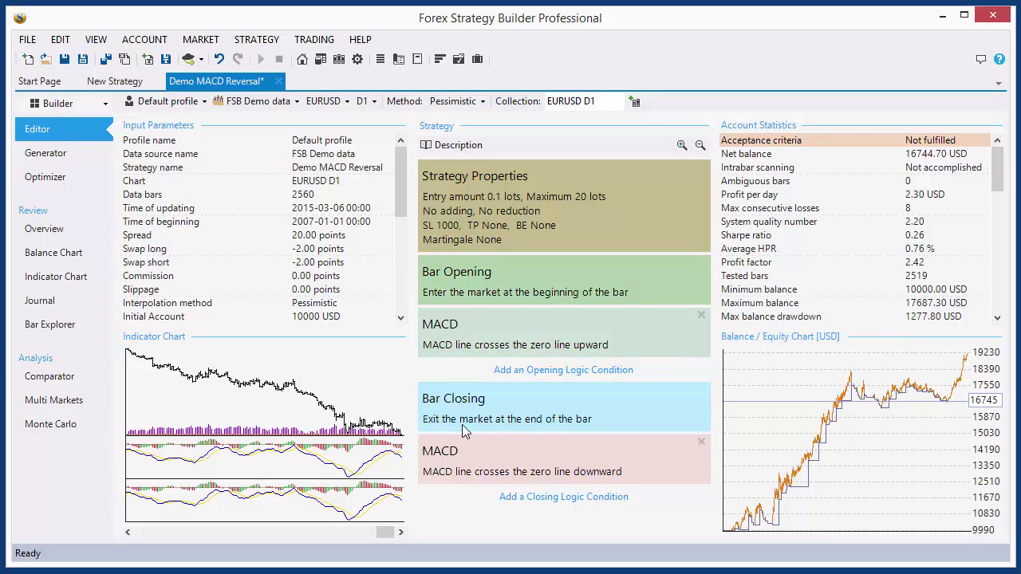
{"action": "mouse_move", "coordinate": [468, 414]}
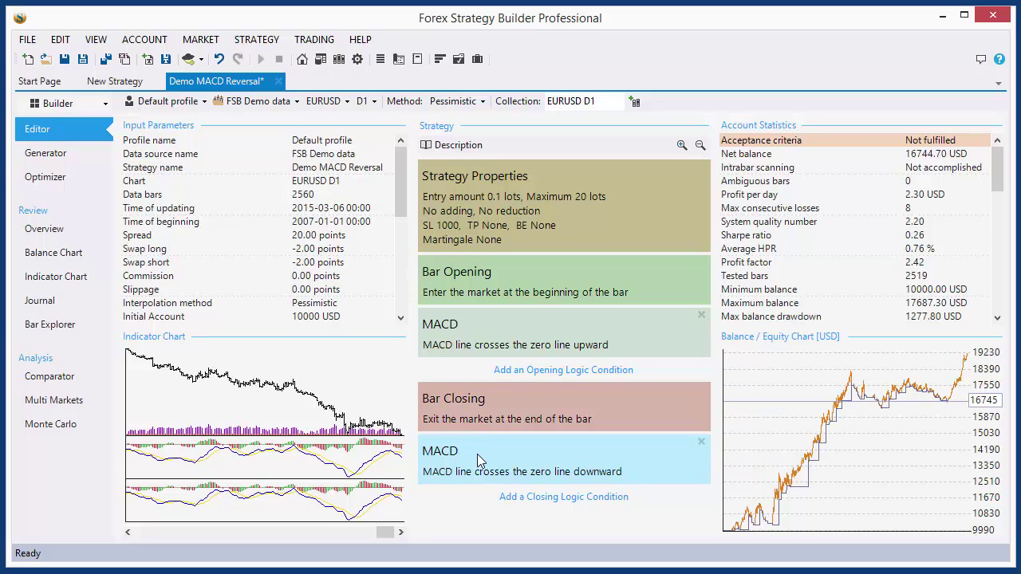
Browse the forexsb.com Wiki User Guide page, then minimize the browser
{"action": "mouse_move", "coordinate": [480, 461]}
{"action": "mouse_move", "coordinate": [623, 359]}
{"action": "mouse_move", "coordinate": [636, 484]}
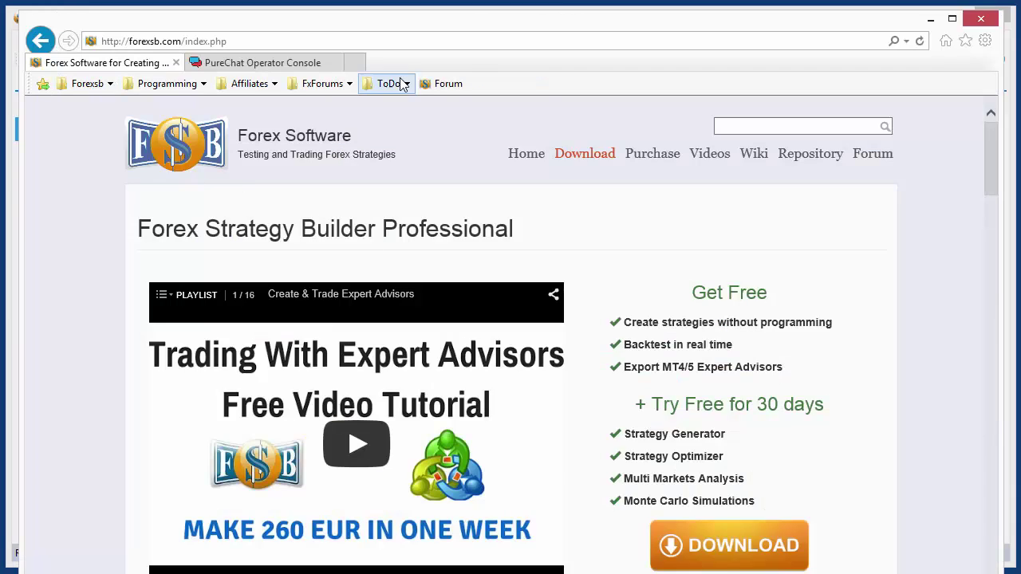
{"action": "left_click", "coordinate": [755, 156]}
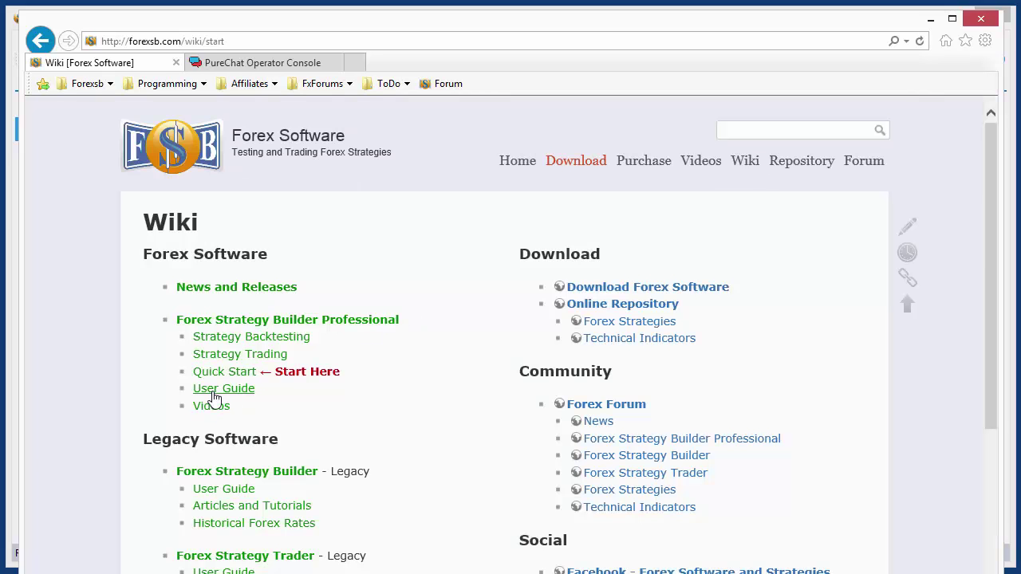
{"action": "left_click", "coordinate": [214, 394]}
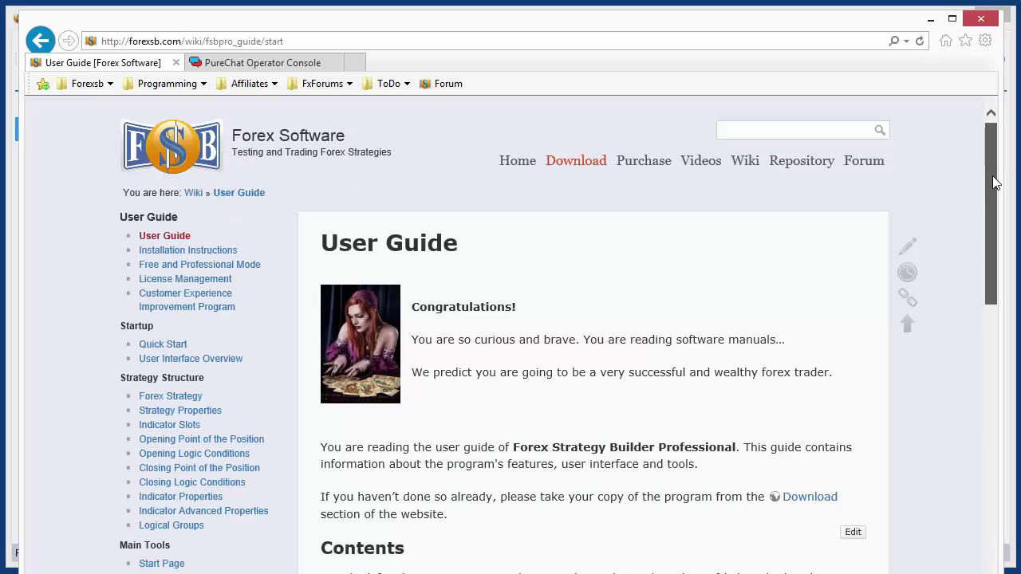
{"action": "scroll", "coordinate": [993, 207], "scroll_direction": "down", "scroll_amount": 3}
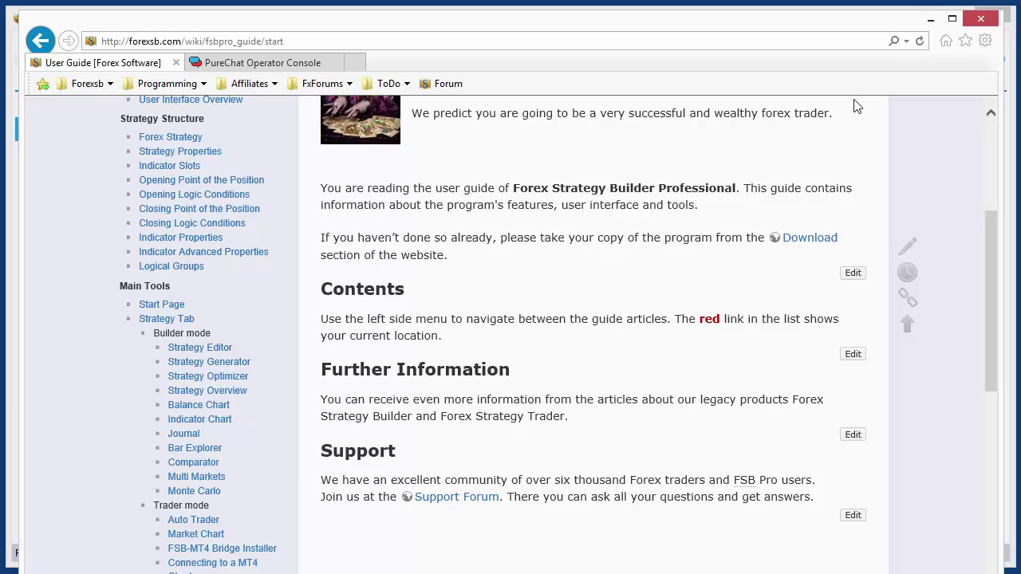
{"action": "left_click", "coordinate": [930, 19]}
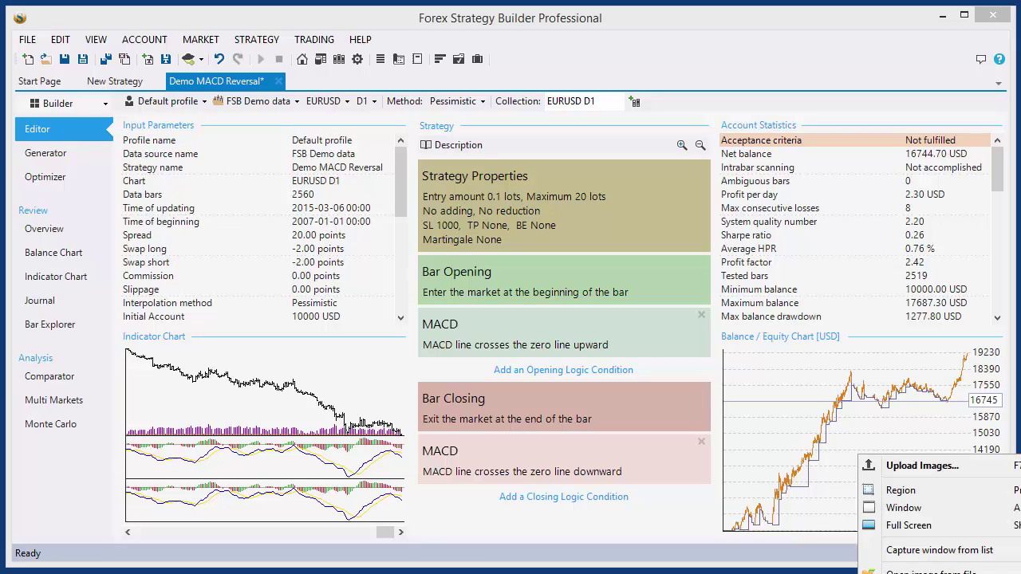
Capture a 446 x 465 region of the strategy slots into Postimage, then show the Indicator Chart
{"action": "left_click", "coordinate": [909, 488]}
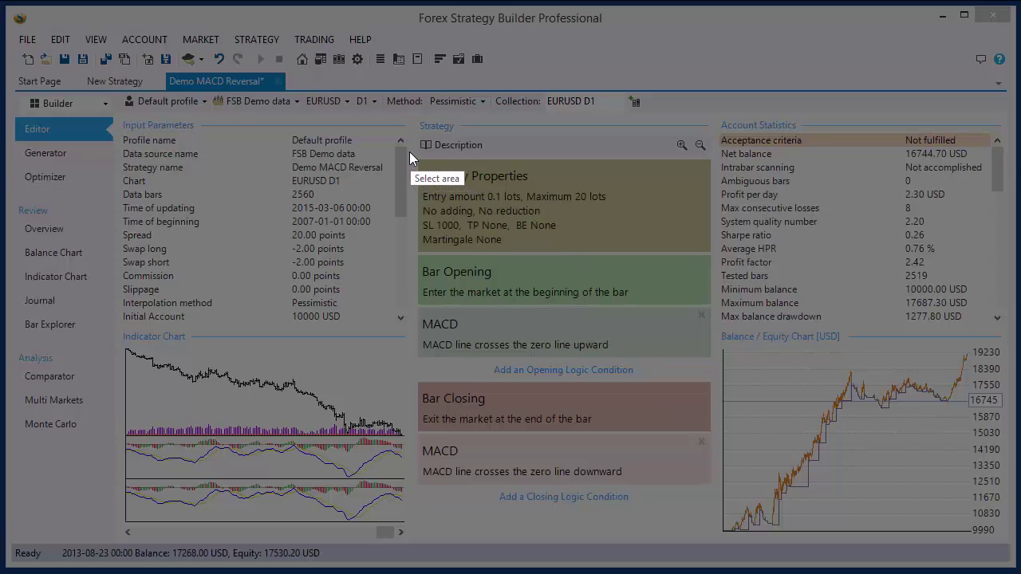
{"action": "left_click_drag", "start_coordinate": [409, 152], "coordinate": [769, 523]}
{"action": "left_click_drag", "start_coordinate": [615, 472], "coordinate": [592, 468]}
{"action": "left_click", "coordinate": [614, 540]}
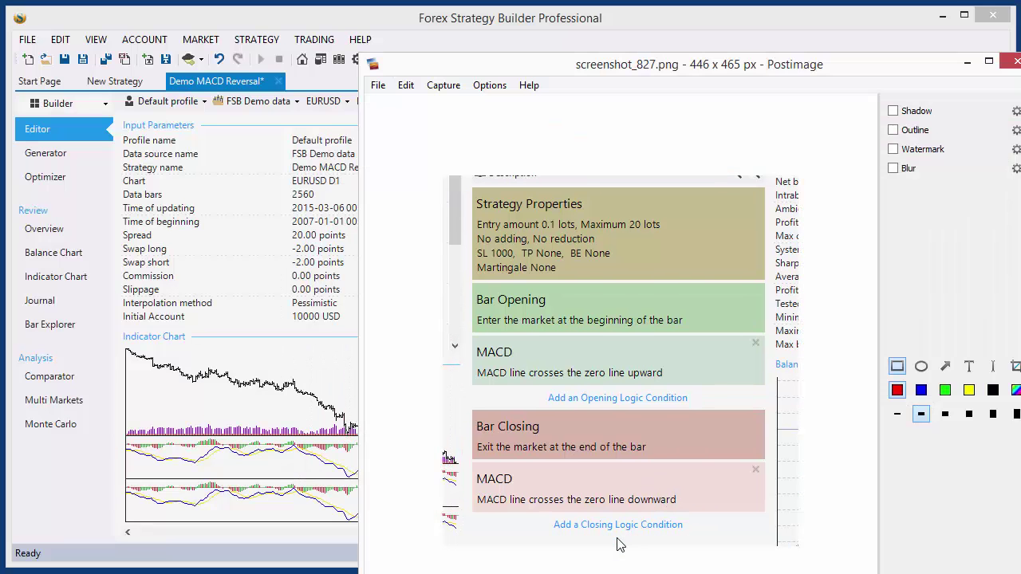
{"action": "left_click", "coordinate": [246, 343]}
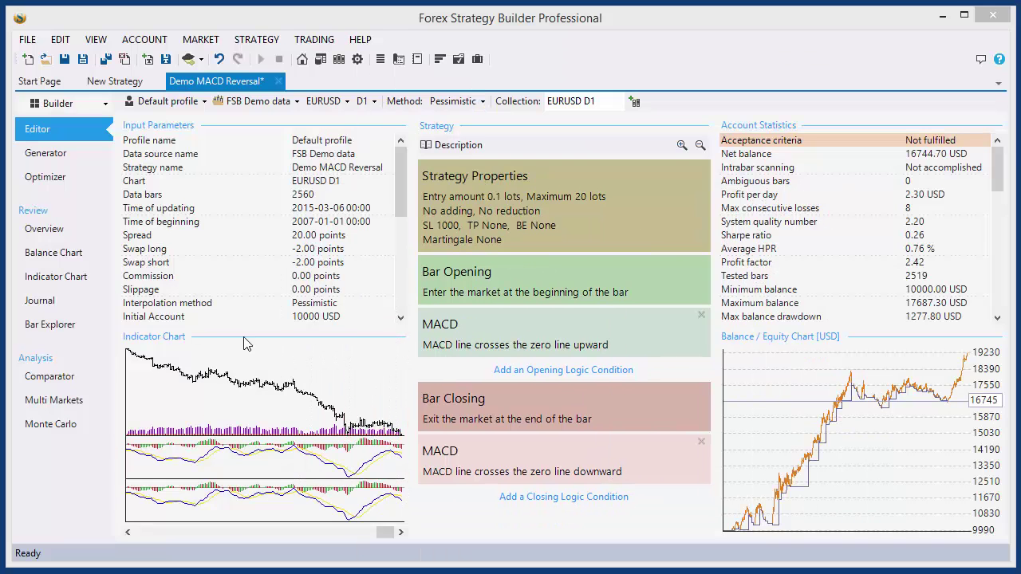
{"action": "left_click", "coordinate": [219, 427]}
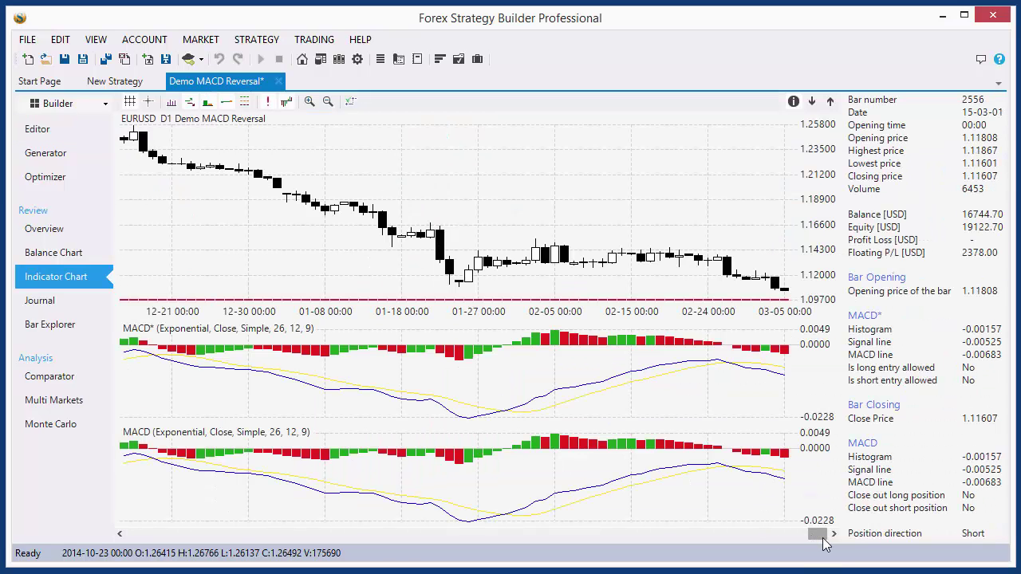
Scroll the Indicator Chart and move the Postimage window aside to uncover the MACD panels
{"action": "left_click_drag", "start_coordinate": [822, 537], "coordinate": [279, 534]}
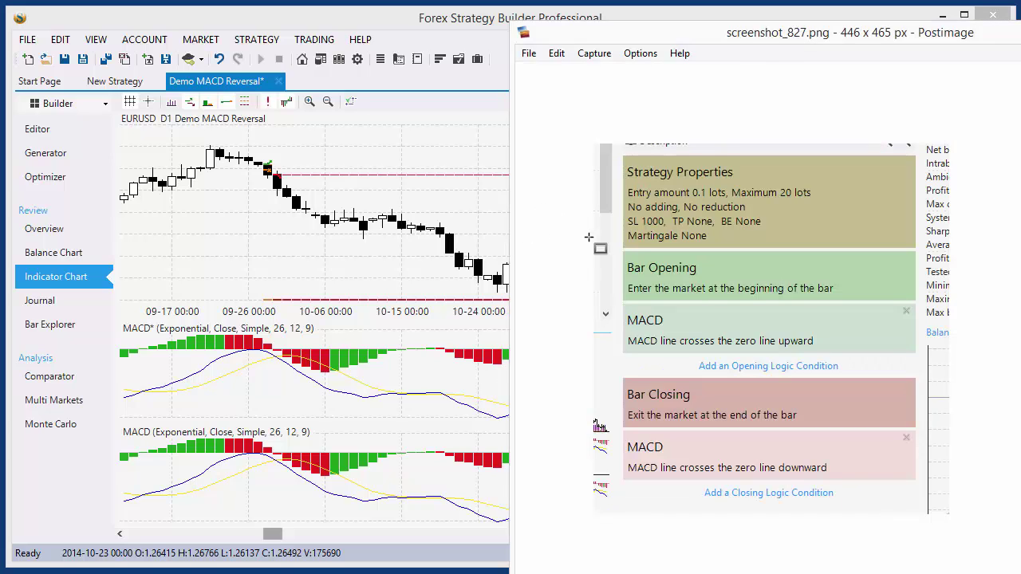
{"action": "left_click_drag", "start_coordinate": [734, 38], "coordinate": [763, 29]}
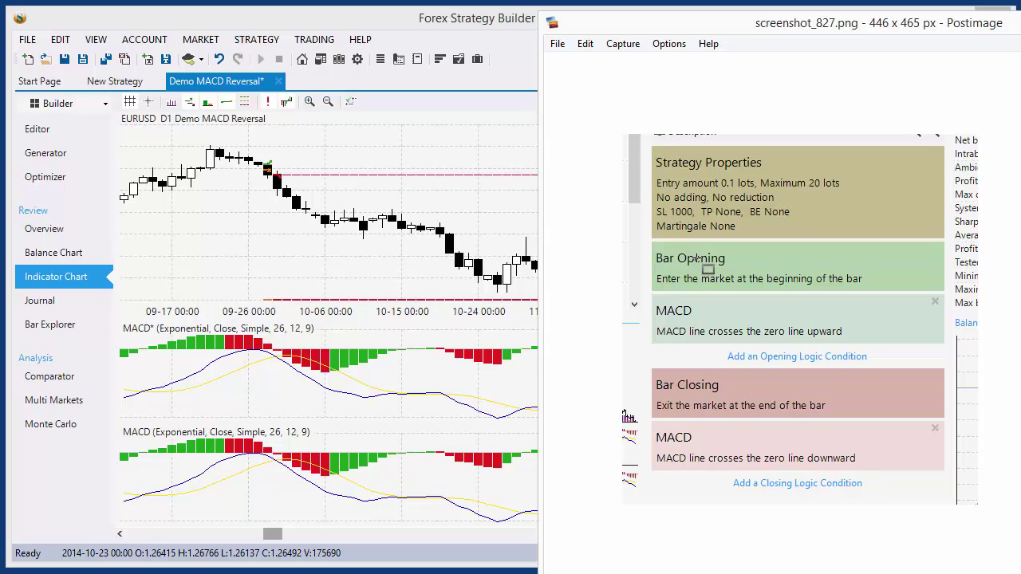
Maximize the builder and zoom the Indicator Chart in twice on late December to mid-February trades
{"action": "double_click", "coordinate": [462, 19]}
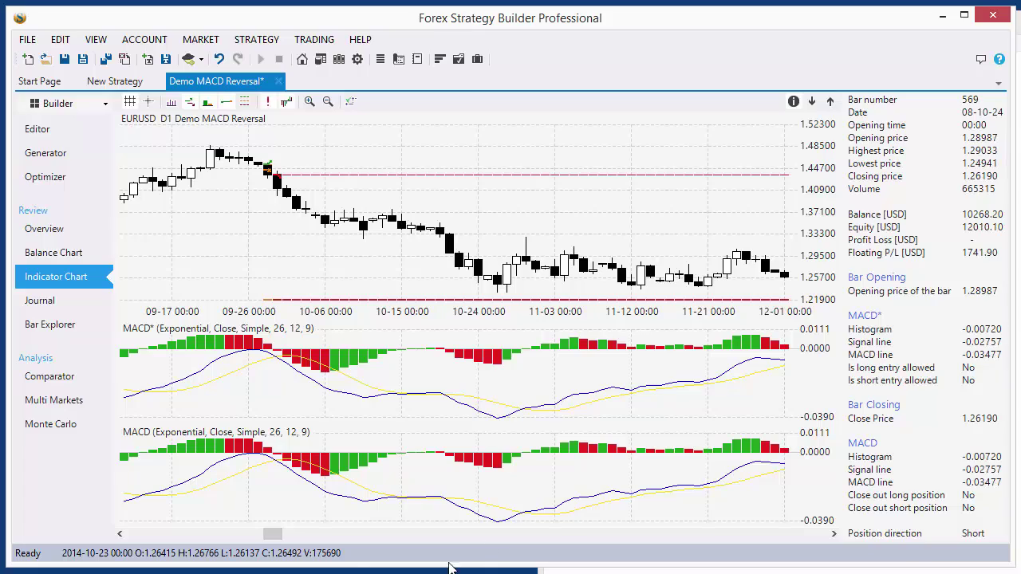
{"action": "left_click_drag", "start_coordinate": [271, 534], "coordinate": [205, 533]}
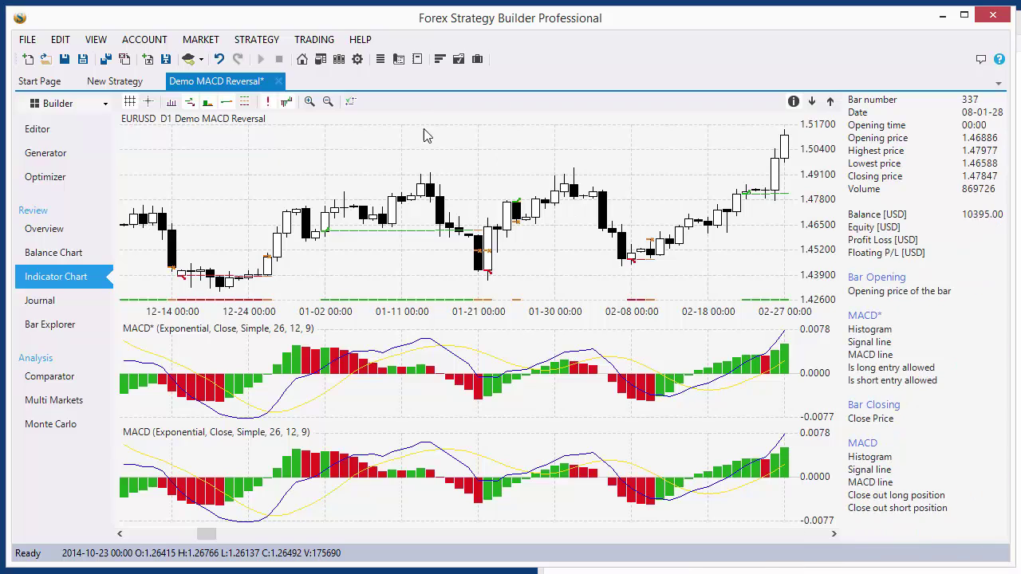
{"action": "left_click", "coordinate": [310, 103]}
{"action": "left_click", "coordinate": [309, 103]}
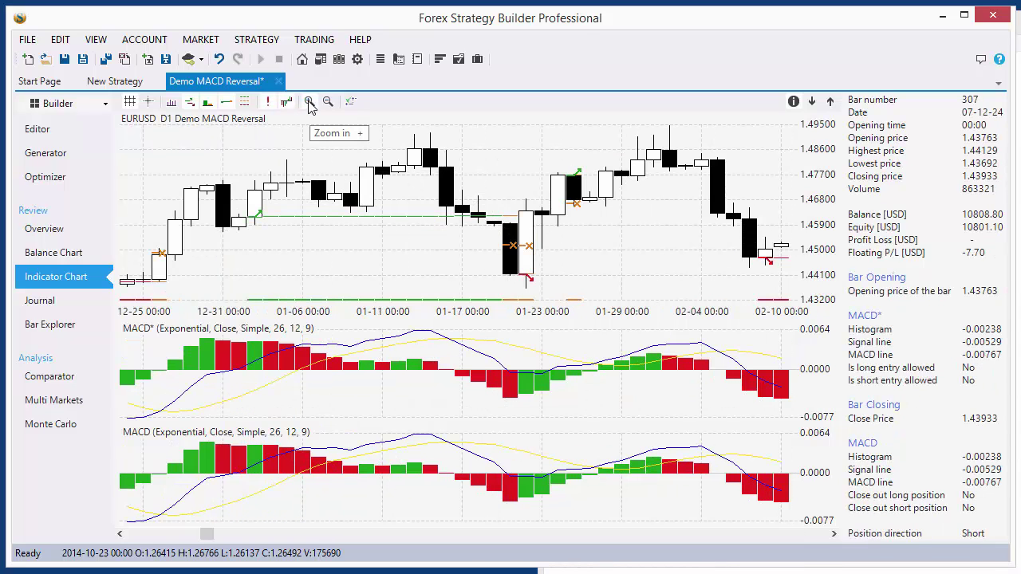
{"action": "left_click", "coordinate": [833, 535]}
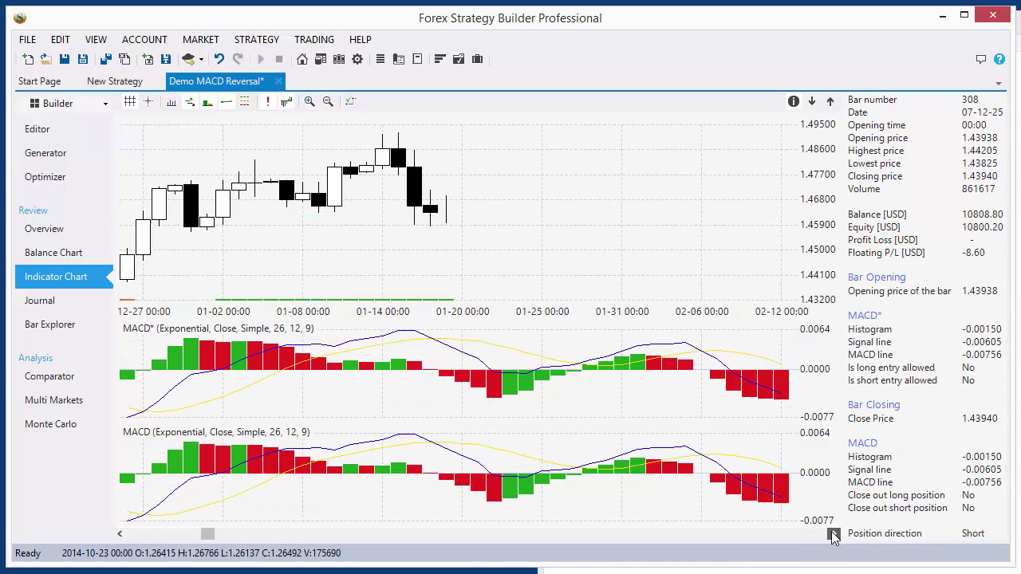
{"action": "left_click", "coordinate": [833, 535]}
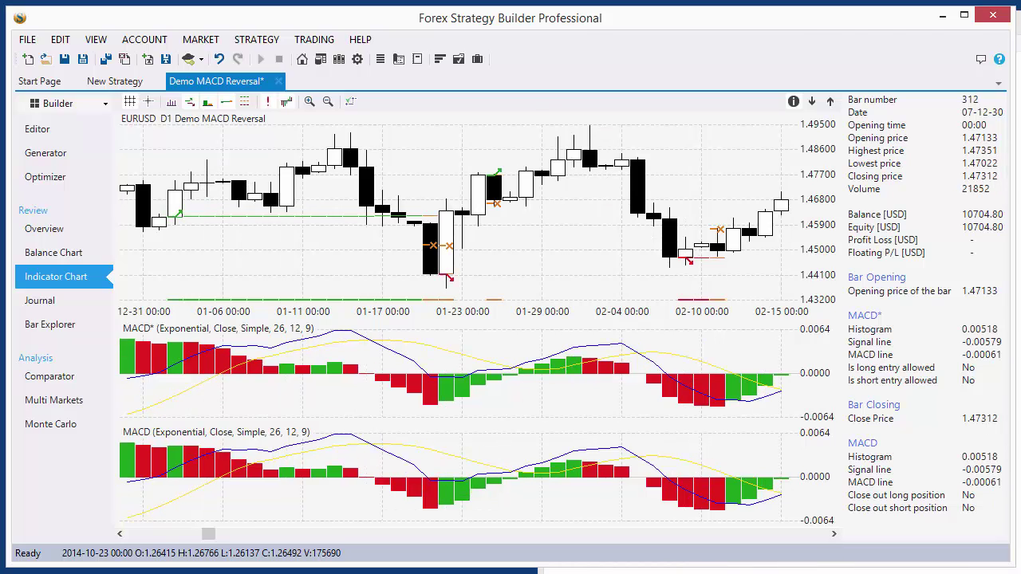
{"action": "key", "text": "alt+Tab"}
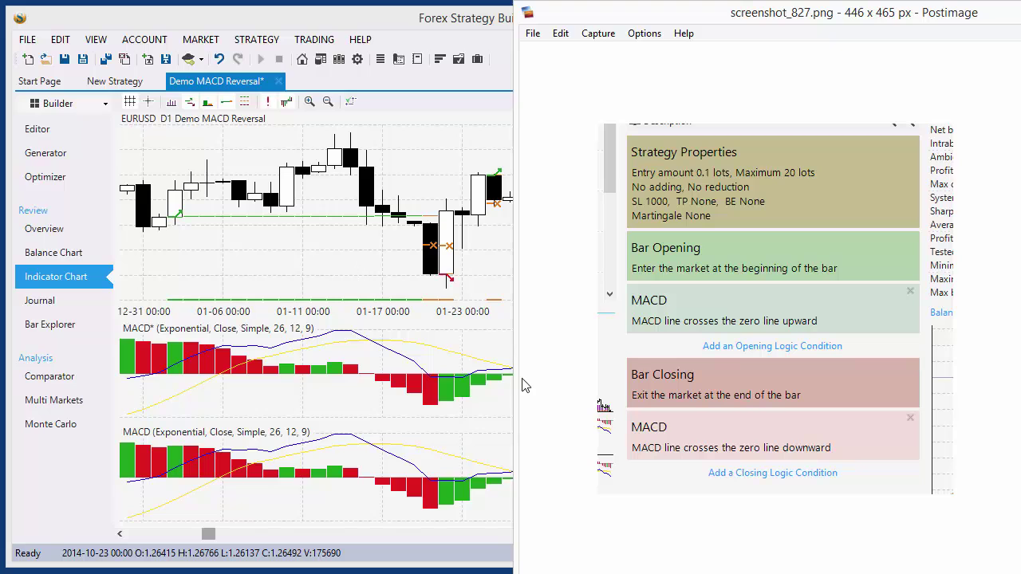
Scroll the Indicator Chart to the mid-December short trade, with the strategy screenshot beside it
{"action": "left_click", "coordinate": [208, 535]}
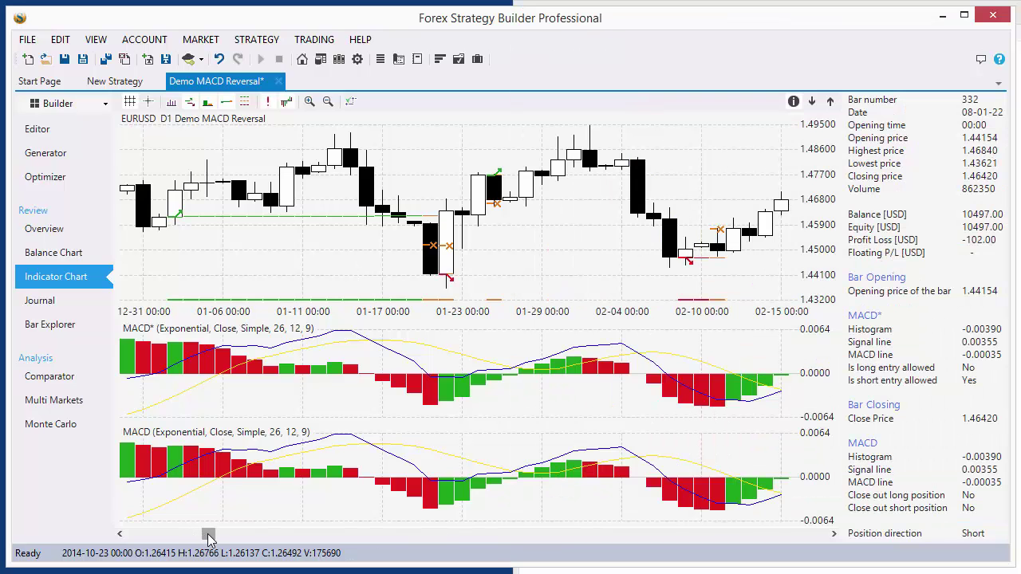
{"action": "left_click_drag", "start_coordinate": [208, 536], "coordinate": [202, 537]}
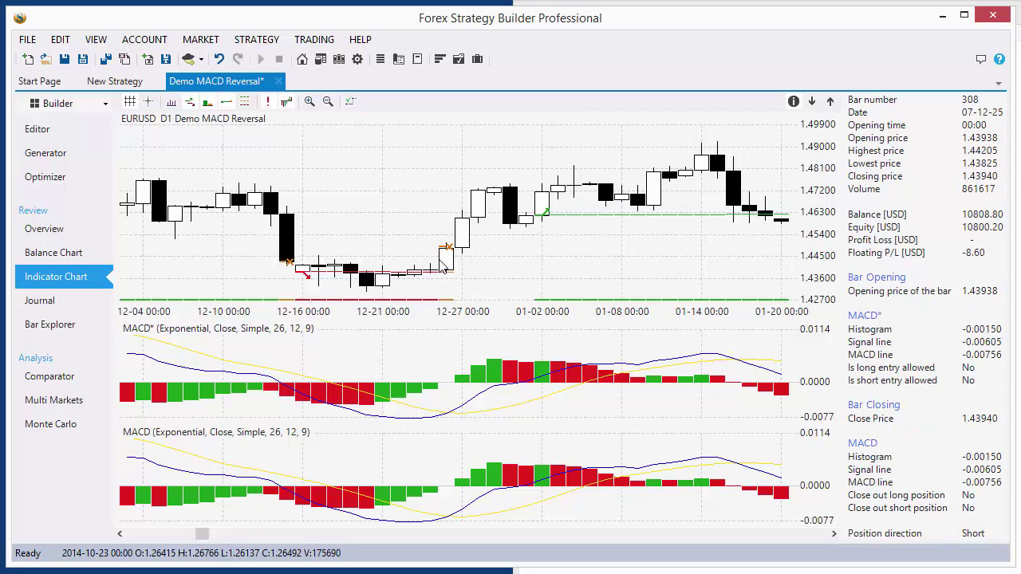
{"action": "key", "text": "alt+Tab"}
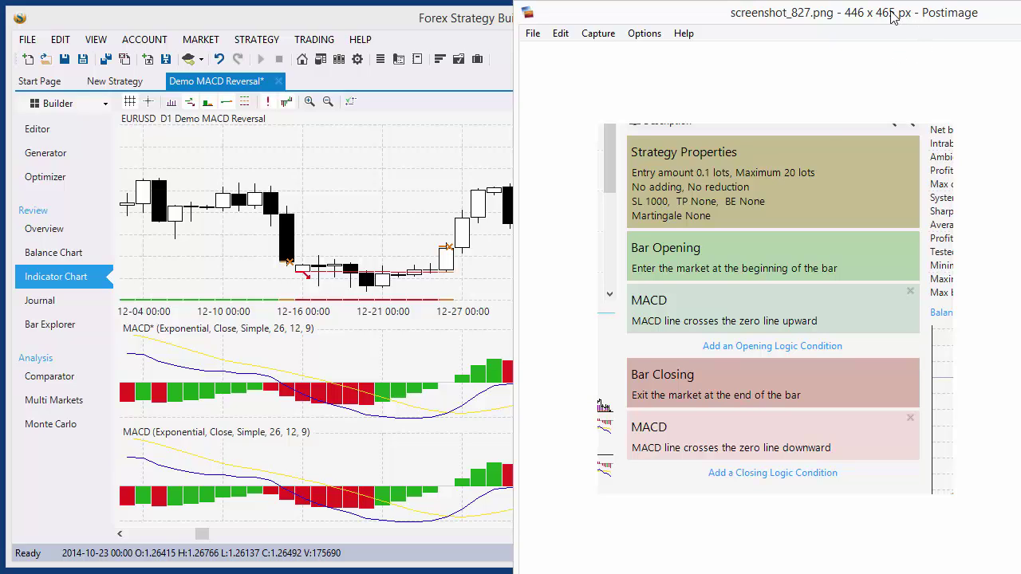
Uncheck the 1000-point Stop Loss in Strategy Properties so the strategy reads SL None
{"action": "key", "text": "alt+Tab"}
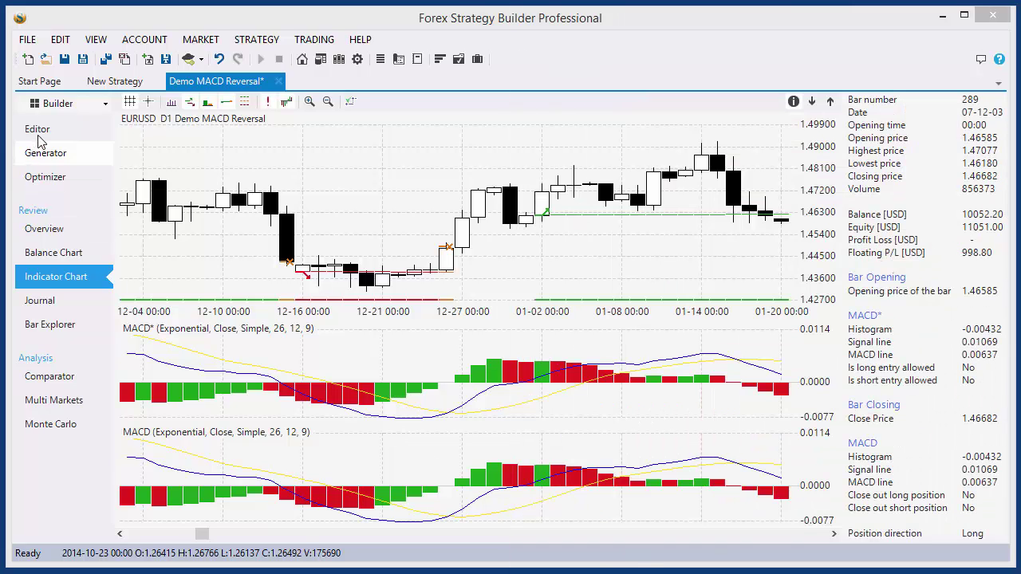
{"action": "left_click", "coordinate": [38, 132]}
{"action": "left_click", "coordinate": [492, 231]}
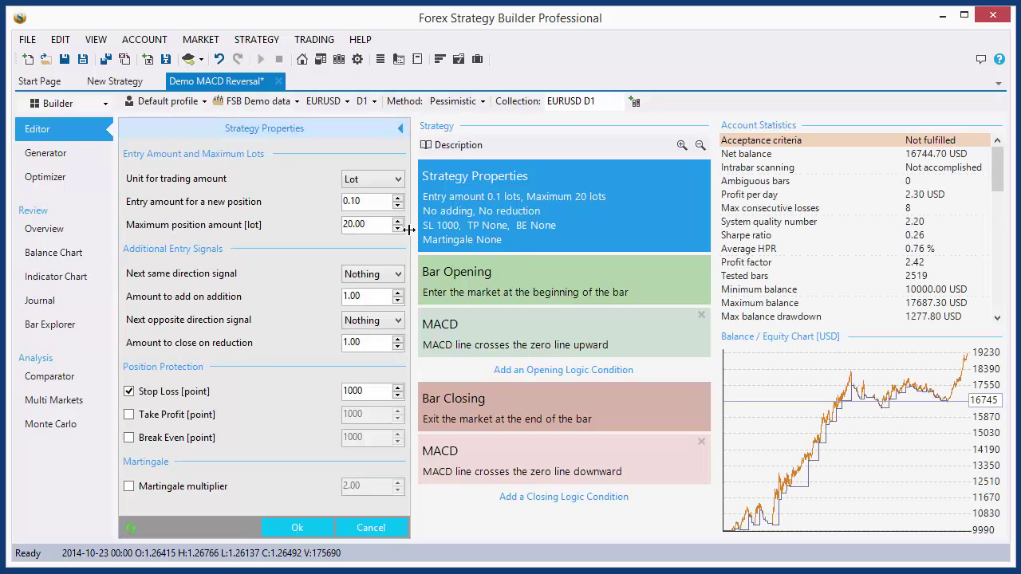
{"action": "left_click", "coordinate": [163, 394]}
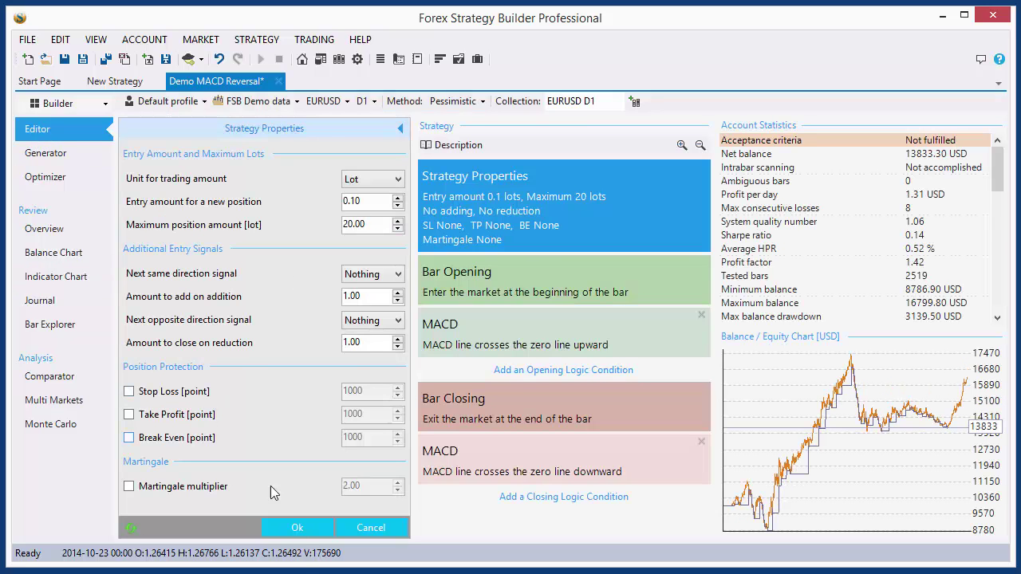
{"action": "left_click", "coordinate": [295, 528]}
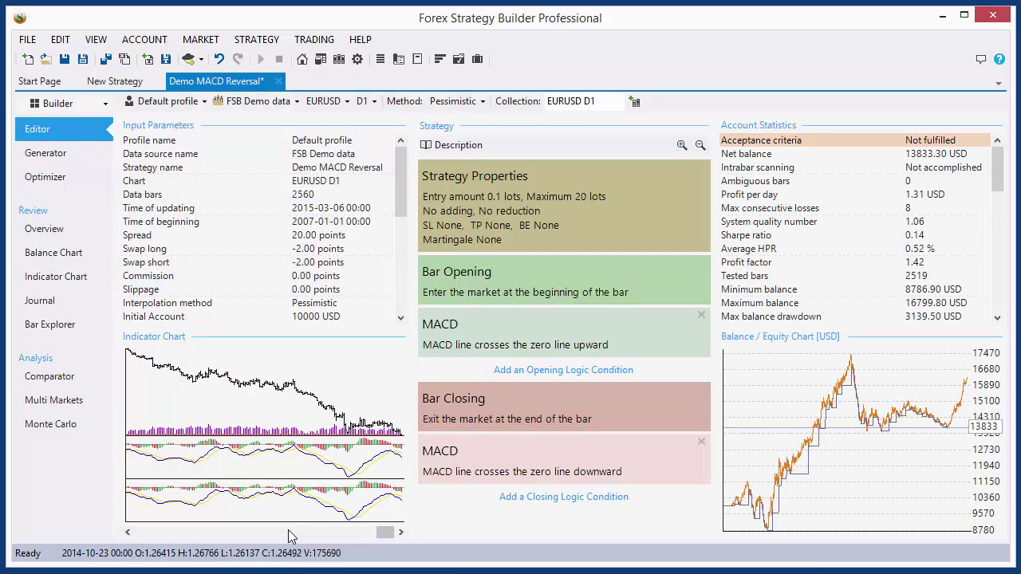
Show August–December 2012 trades on the Indicator Chart: zoom out three times, in once
{"action": "left_click", "coordinate": [53, 285]}
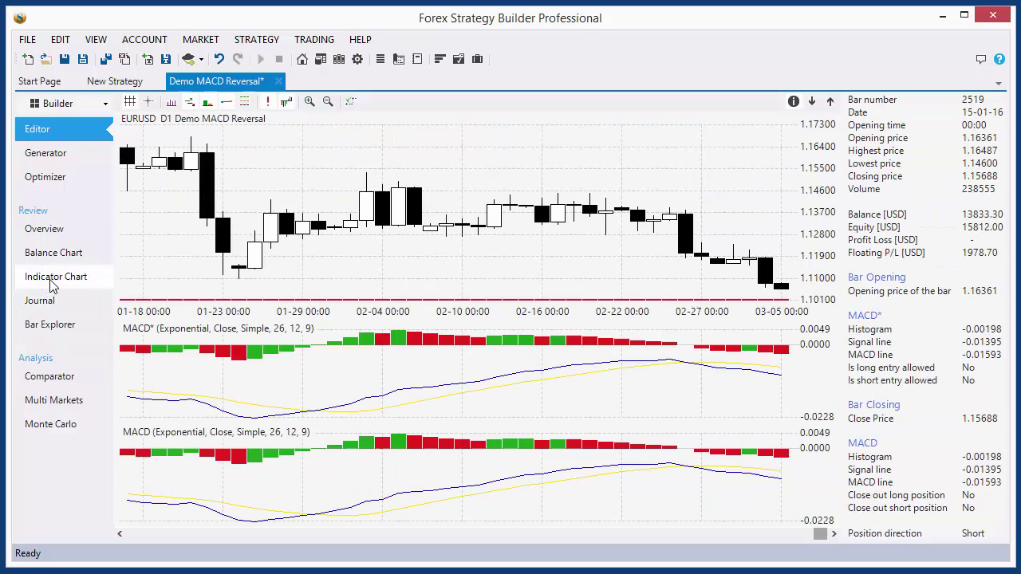
{"action": "left_click_drag", "start_coordinate": [826, 538], "coordinate": [623, 516]}
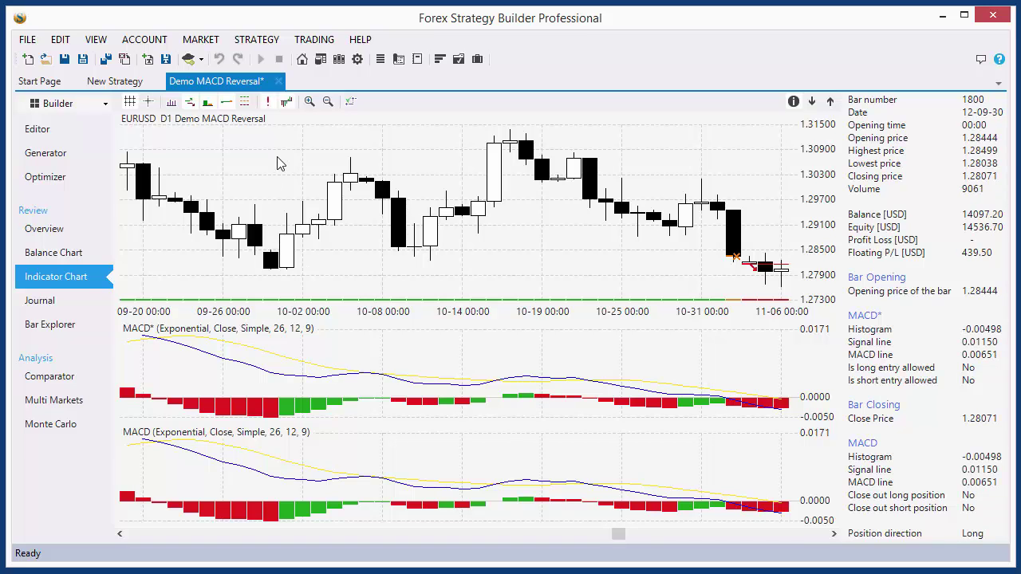
{"action": "left_click", "coordinate": [328, 103]}
{"action": "left_click", "coordinate": [328, 103]}
{"action": "left_click", "coordinate": [328, 103]}
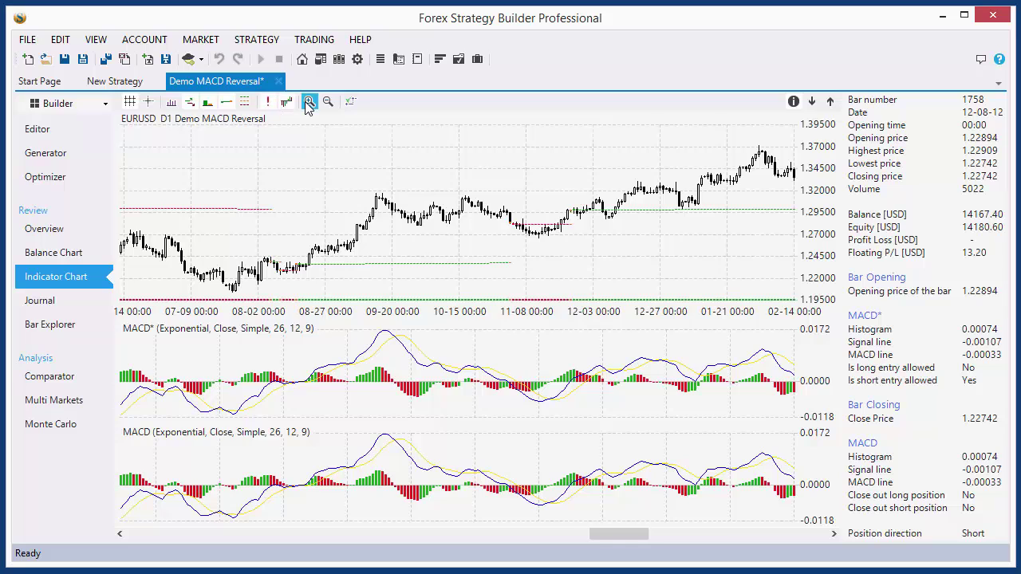
{"action": "left_click", "coordinate": [310, 102]}
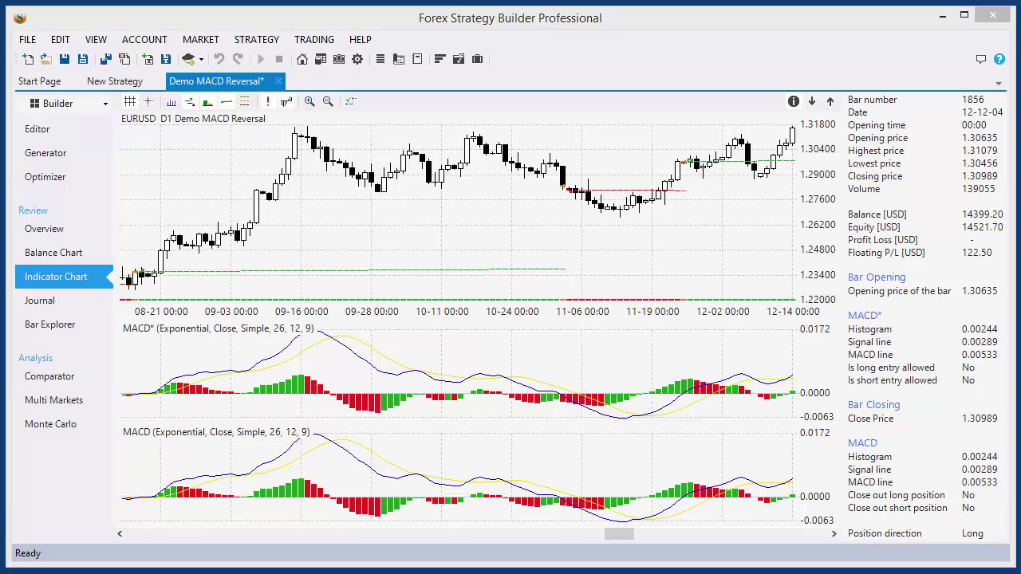
{"action": "left_click_drag", "start_coordinate": [130, 13], "coordinate": [572, 27]}
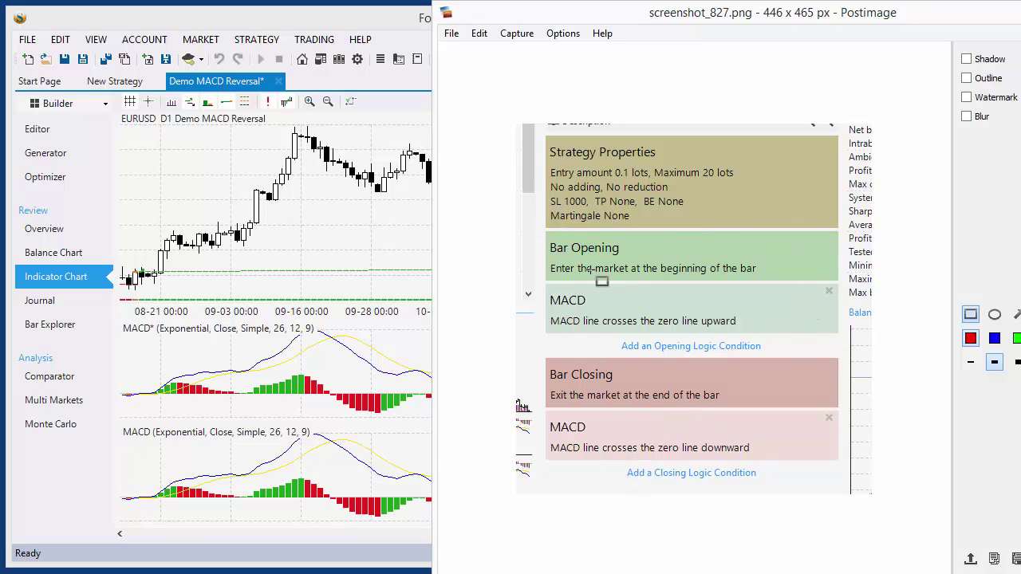
Shift the Postimage screenshot_827.png window about 138 px left over the Indicator Chart
{"action": "left_click_drag", "start_coordinate": [563, 15], "coordinate": [453, 17]}
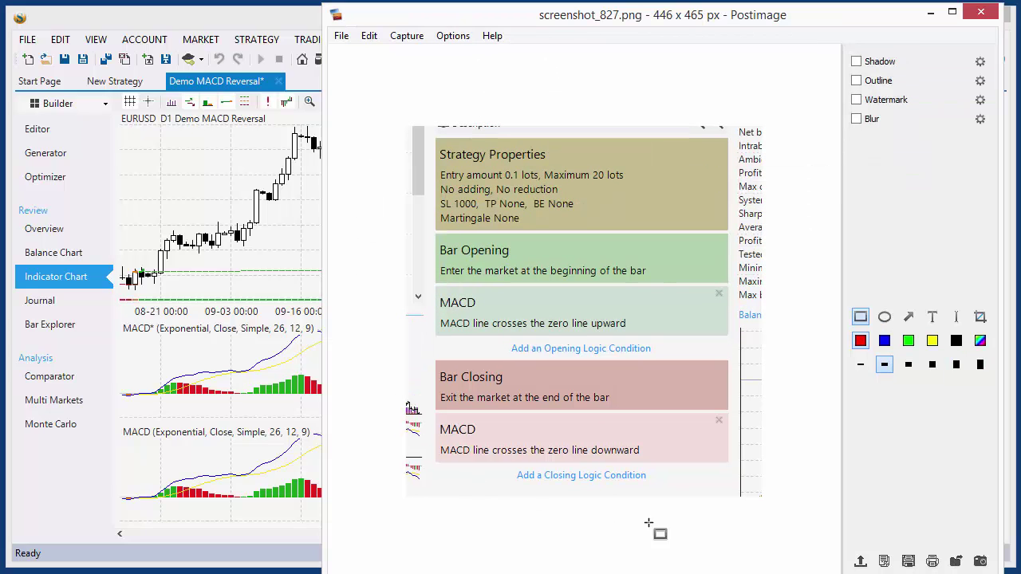